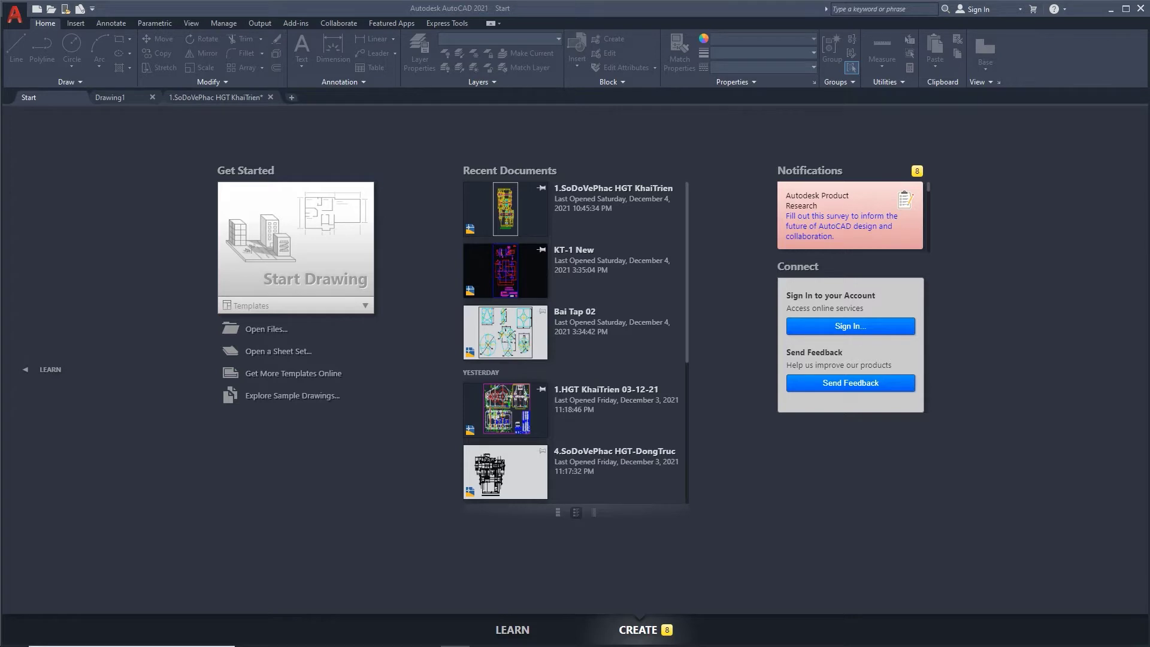
# - Switch to the blank Drawing1 and open the Options dialog with OP
pyautogui.click(113, 98)
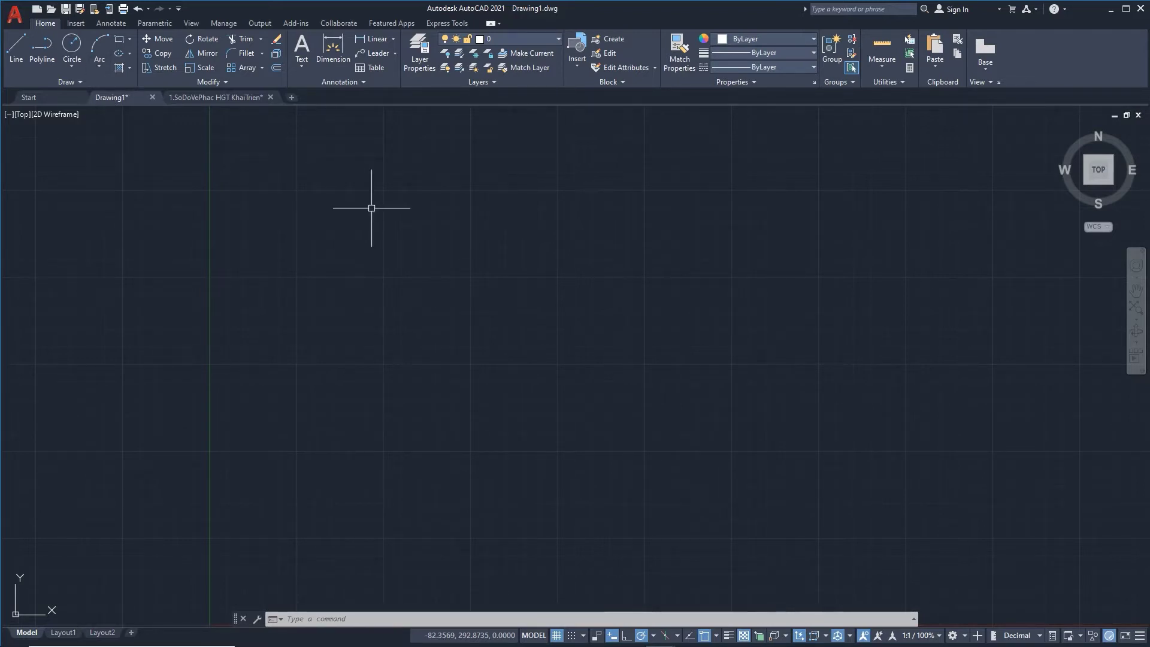
pyautogui.write('op')
pyautogui.press('Return')
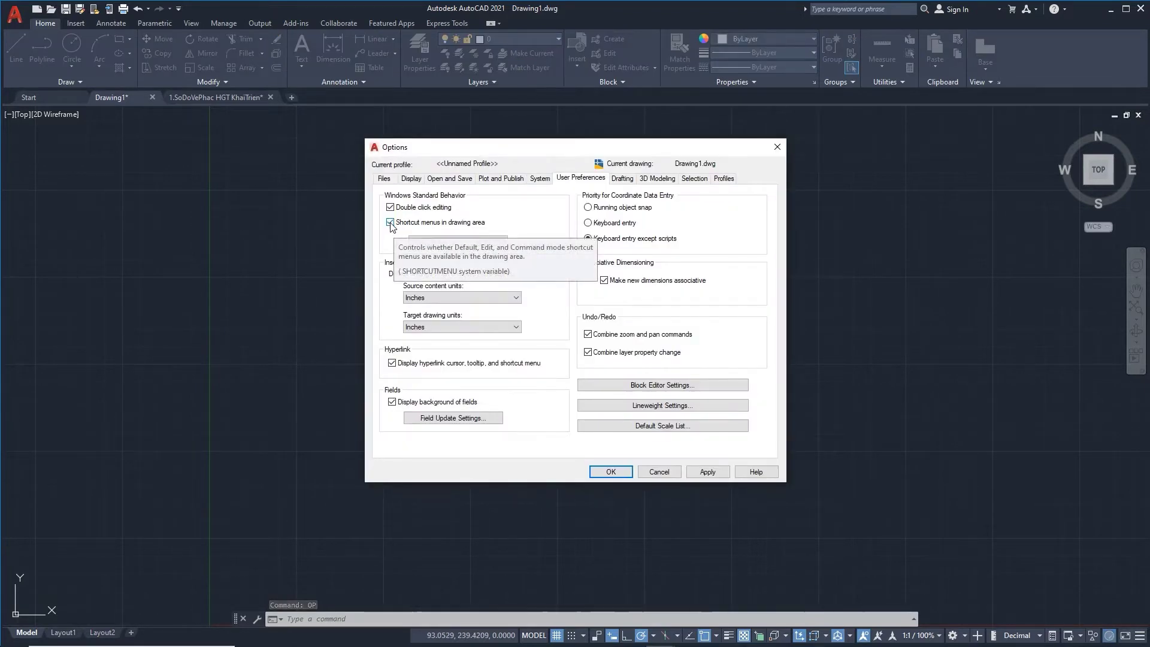
# - Disable 'Shortcut menus in drawing area' and confirm the Options dialog
pyautogui.click(390, 223)
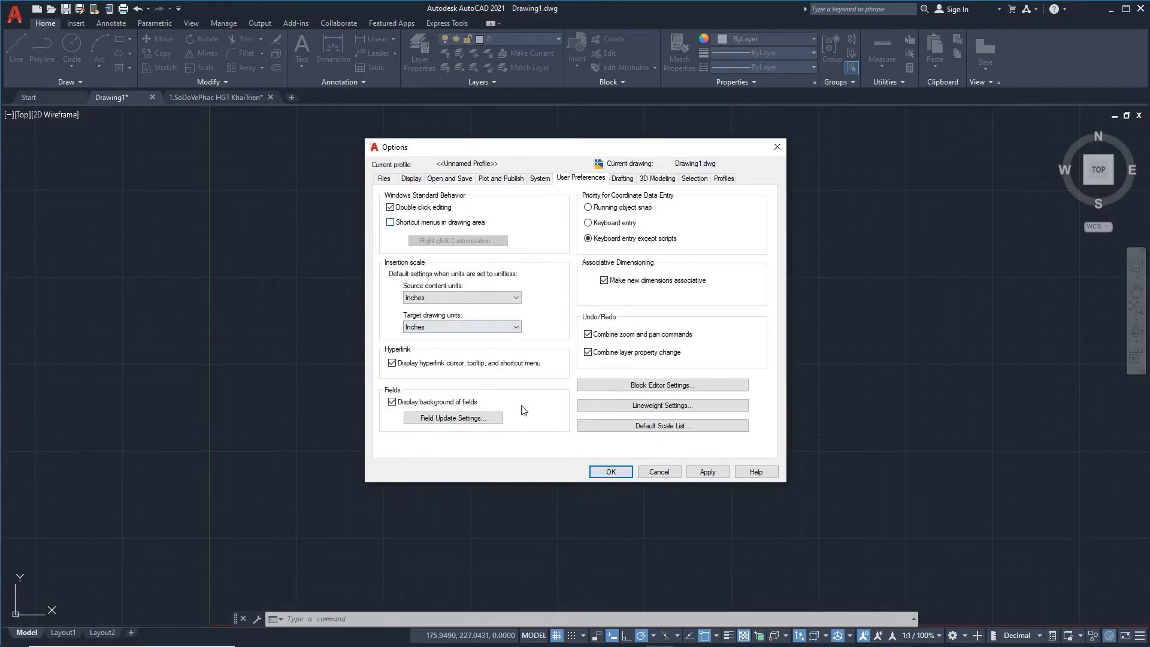
pyautogui.click(610, 471)
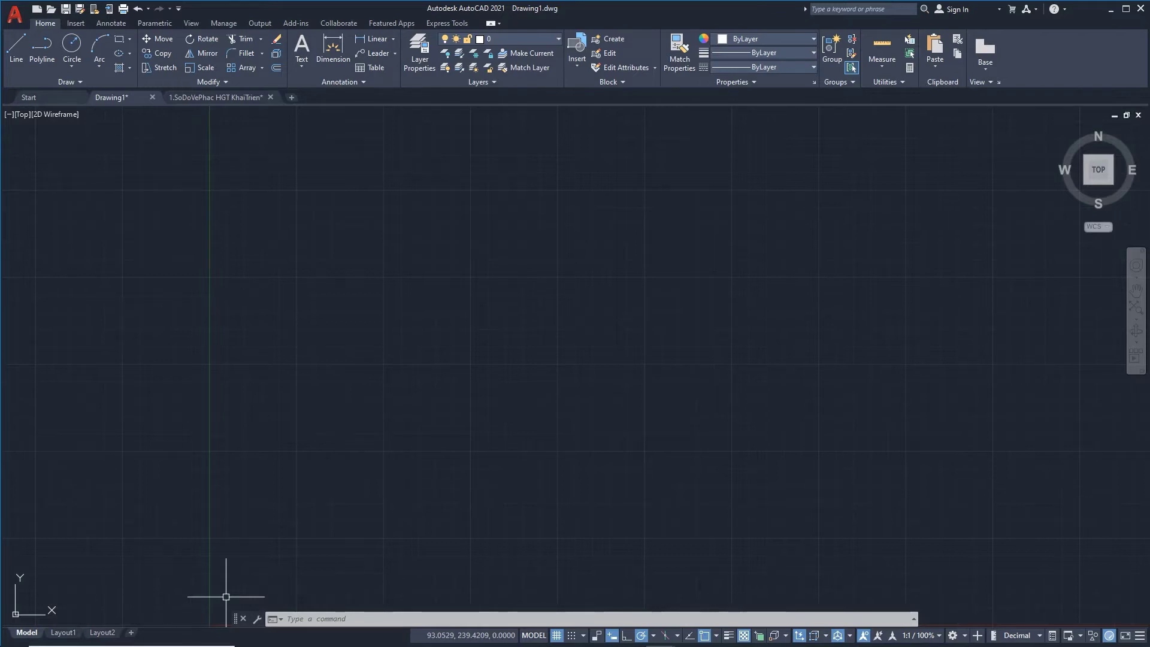
pyautogui.press('Escape')
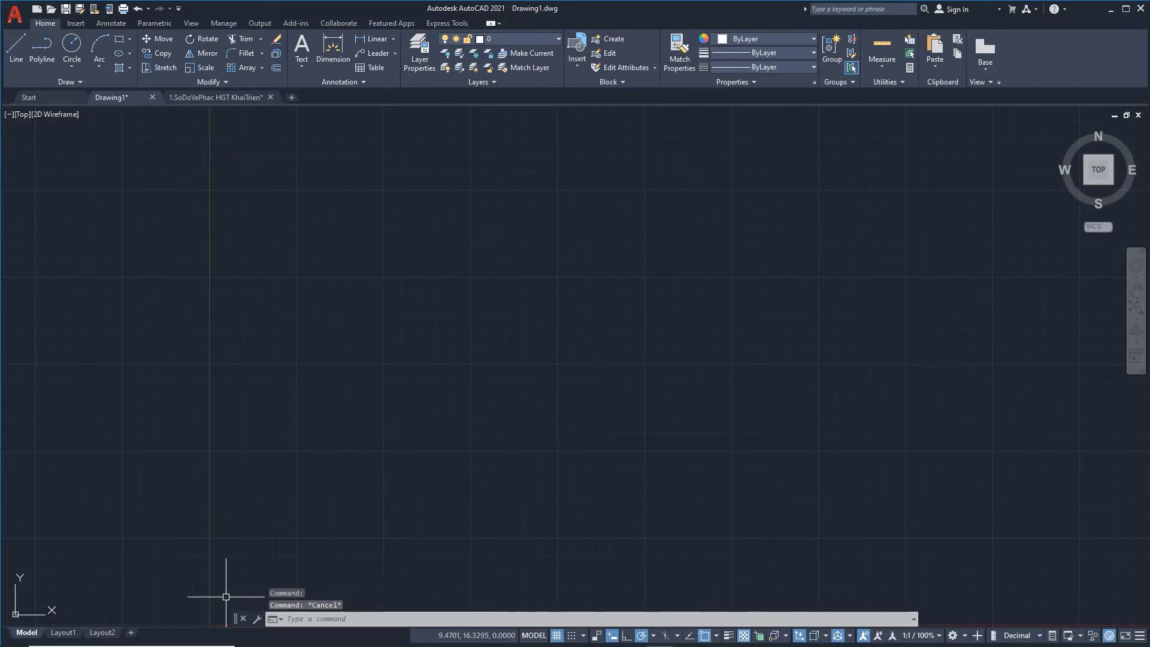
pyautogui.press('Escape')
pyautogui.press('Escape')
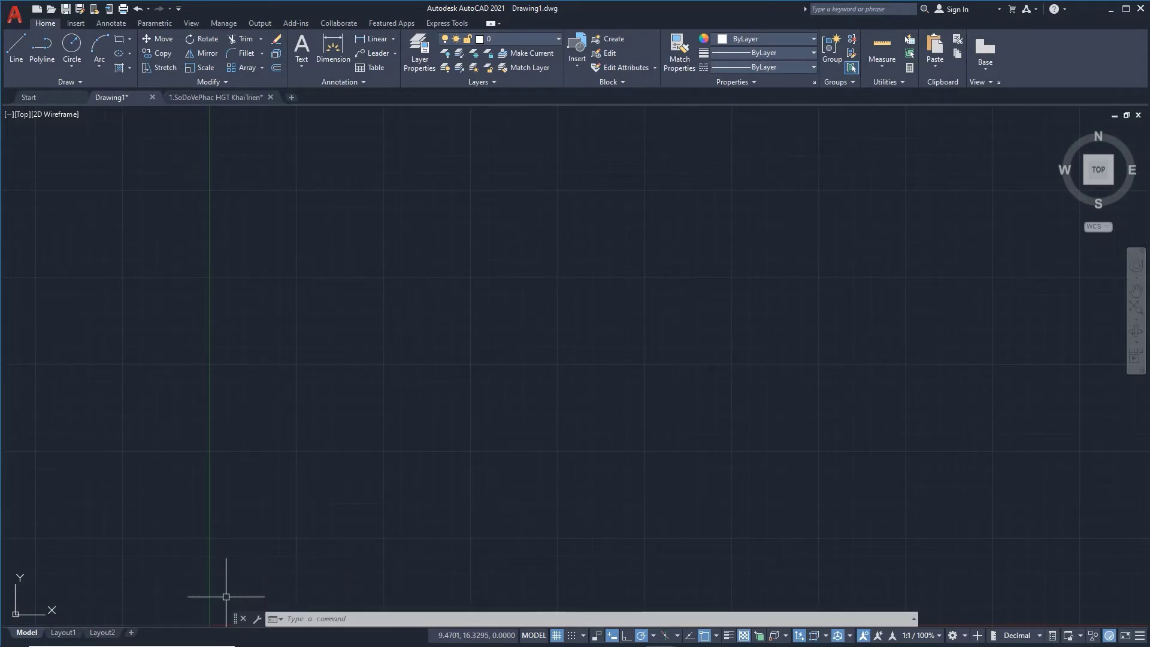
pyautogui.click(258, 619)
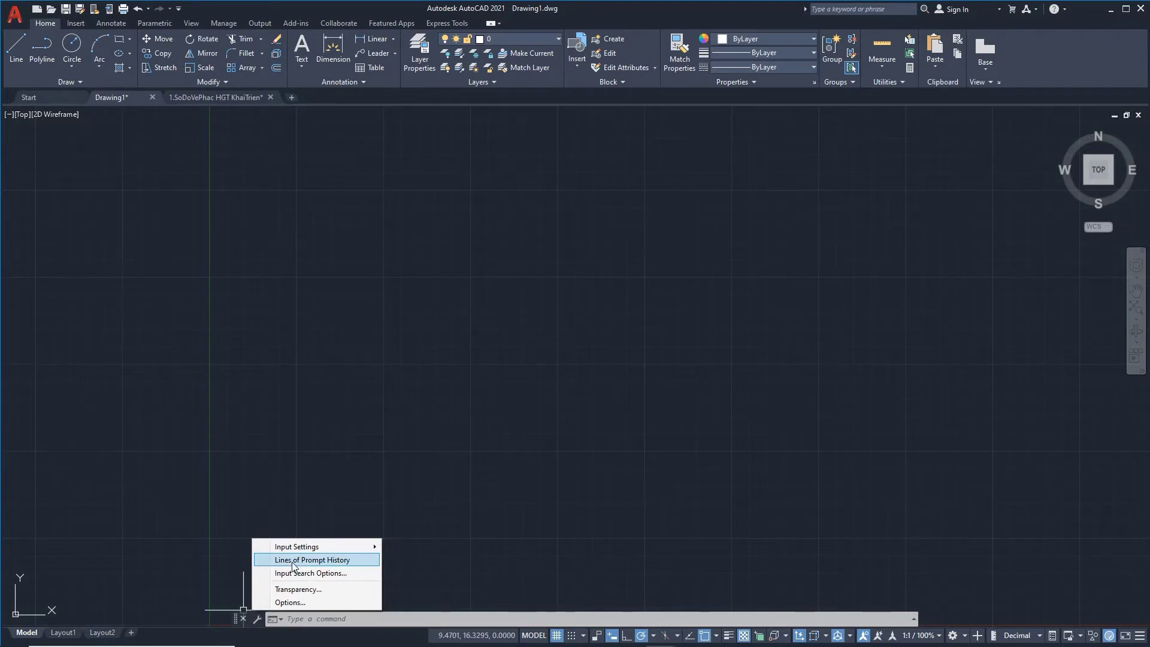
pyautogui.click(292, 562)
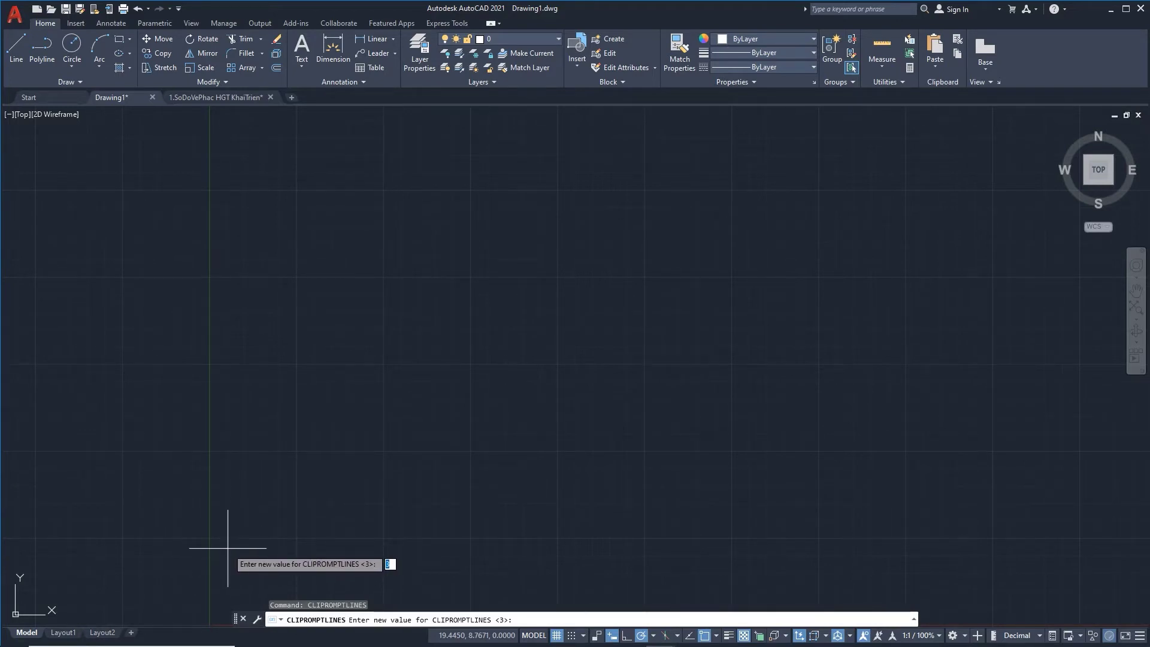
pyautogui.press('Escape')
pyautogui.press('Escape')
pyautogui.press('Escape')
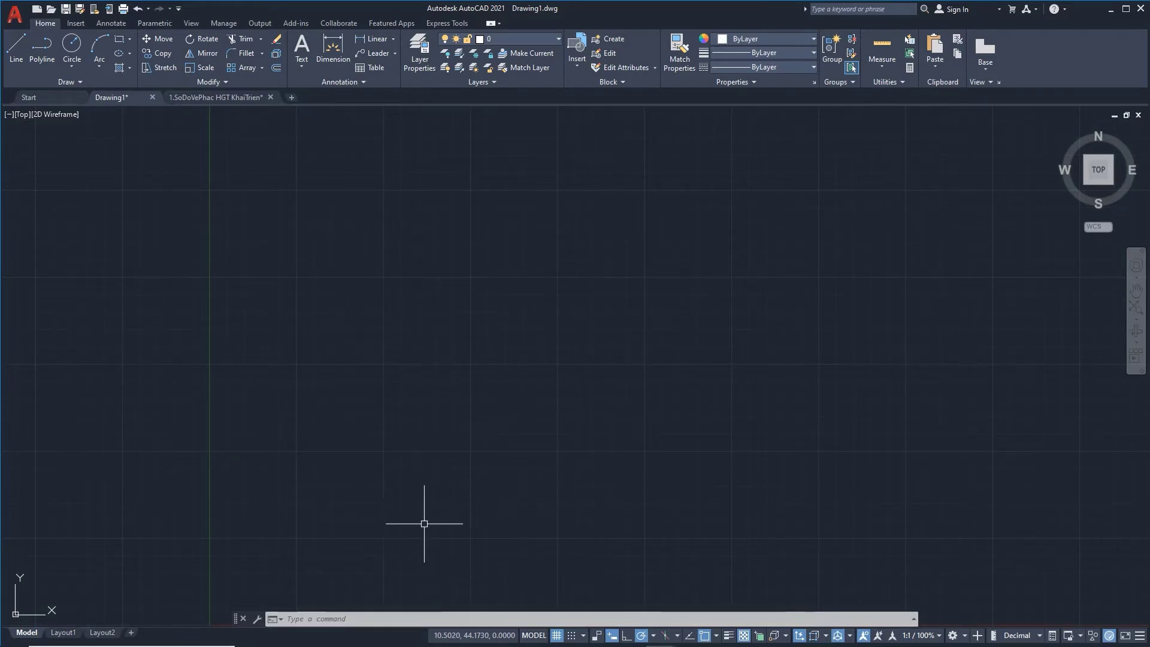
pyautogui.press('F1')
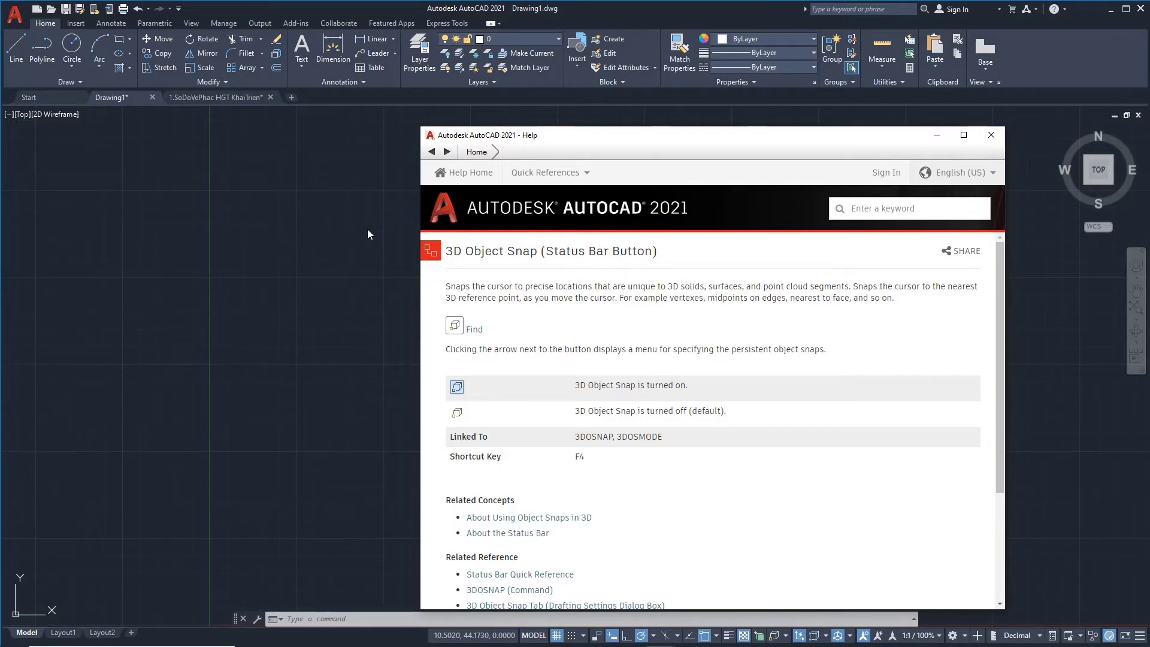
pyautogui.click(990, 135)
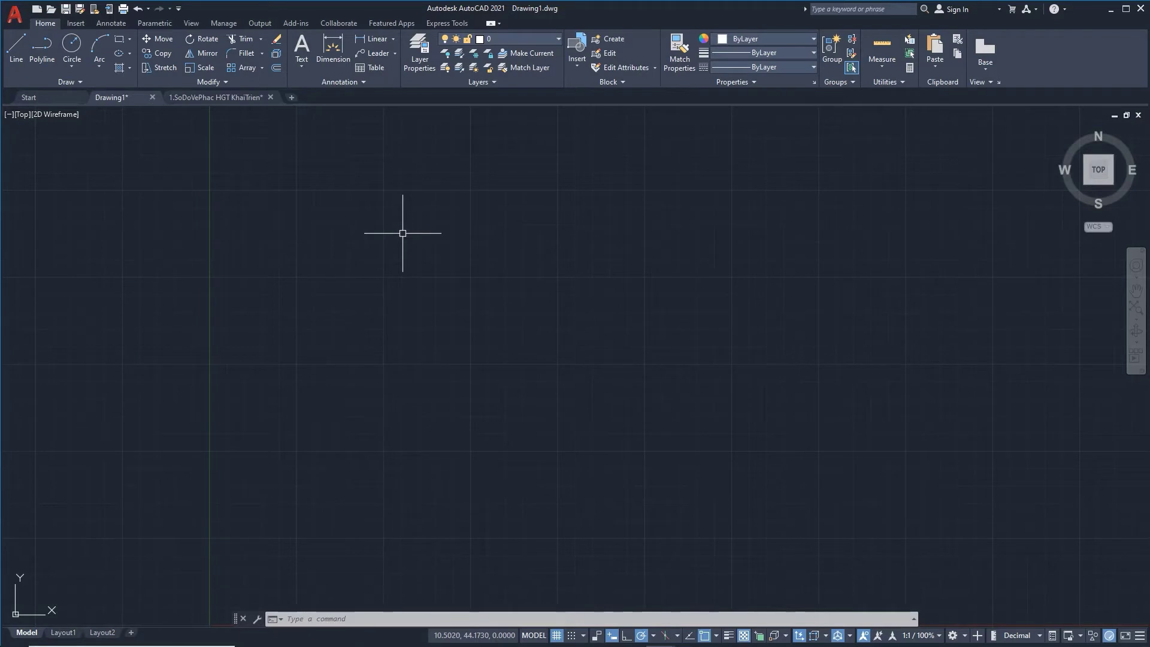
pyautogui.write('L')
pyautogui.press('F1')
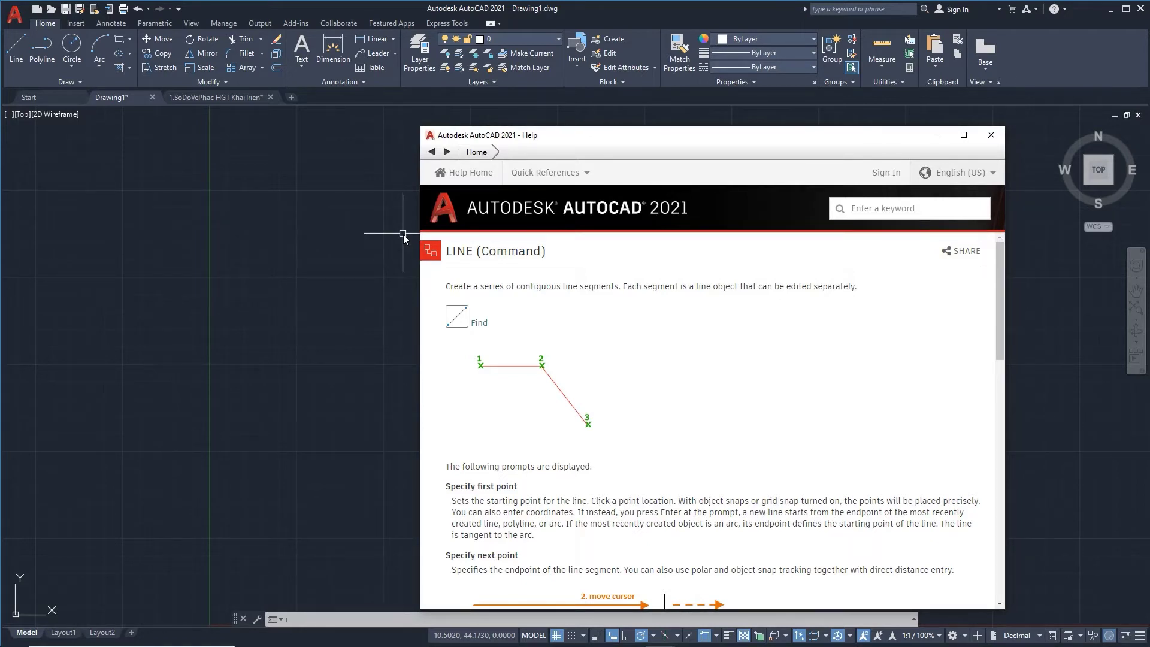
pyautogui.click(459, 323)
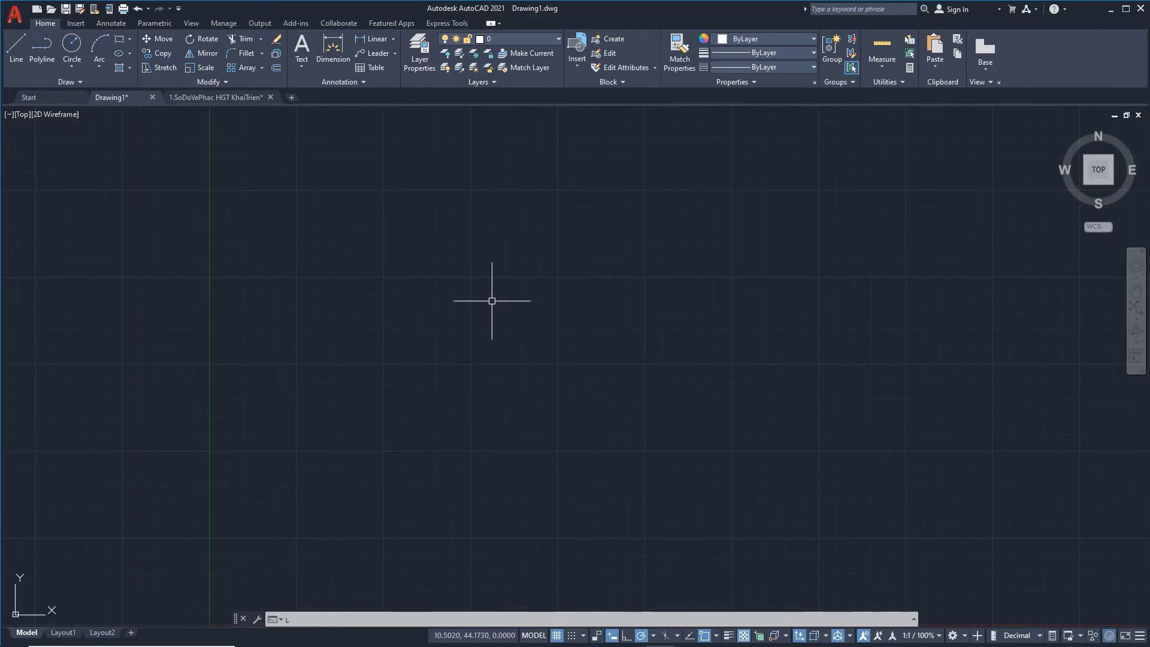
pyautogui.press('Escape')
pyautogui.press('Escape')
pyautogui.press('Escape')
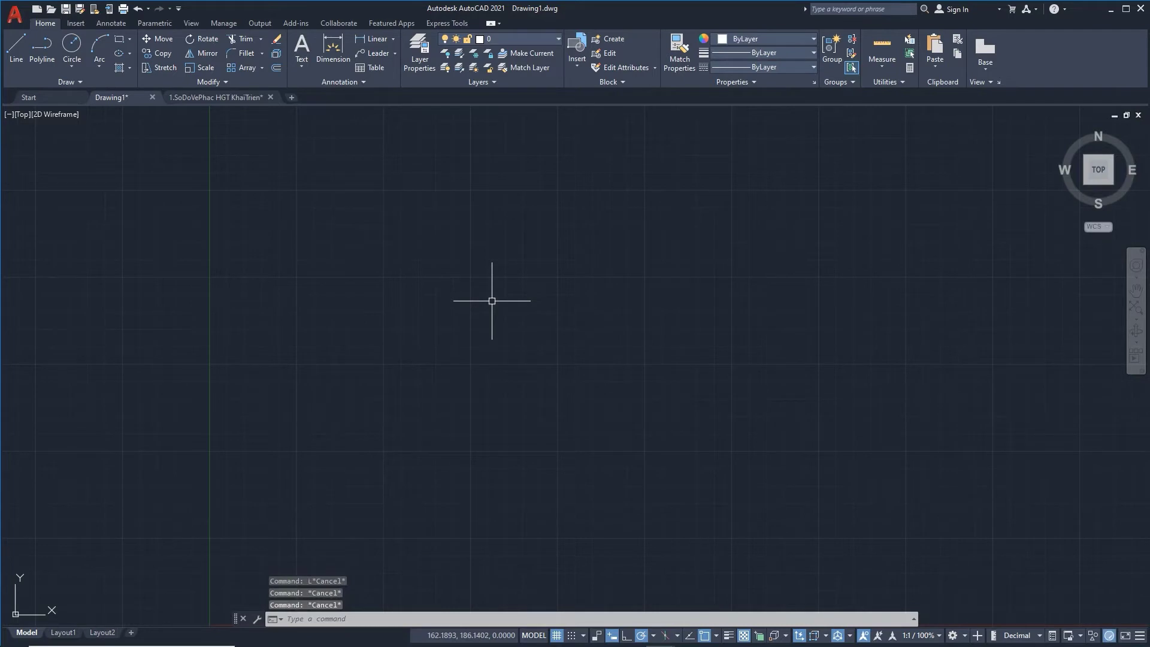
pyautogui.write('a')
pyautogui.write('x')
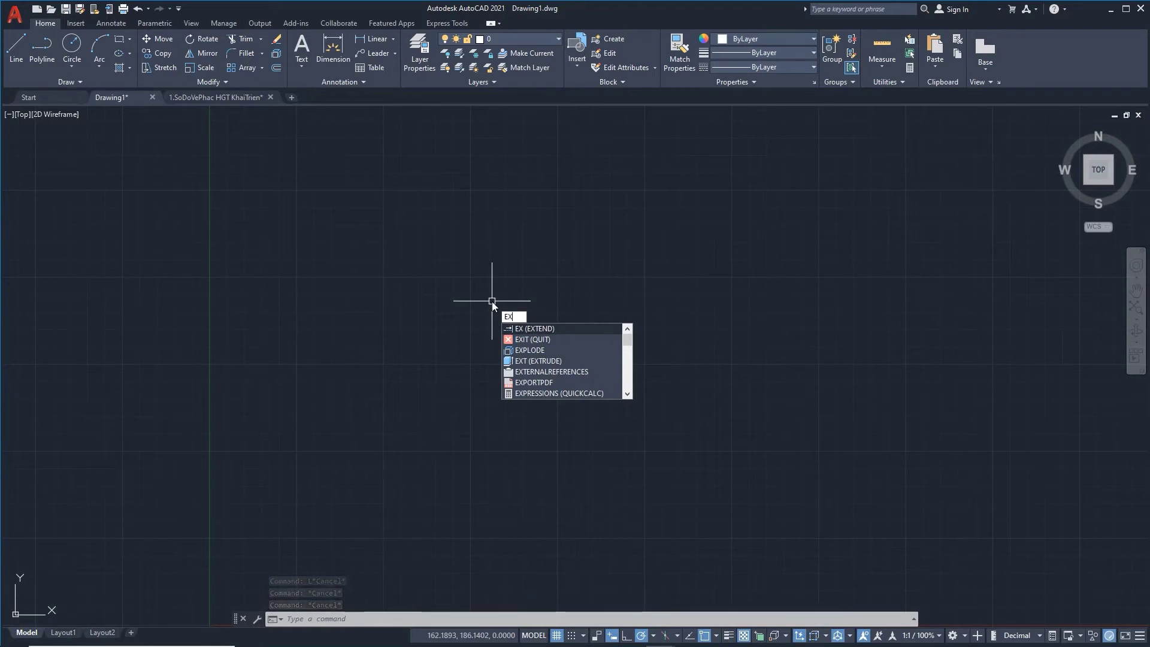
pyautogui.press('F1')
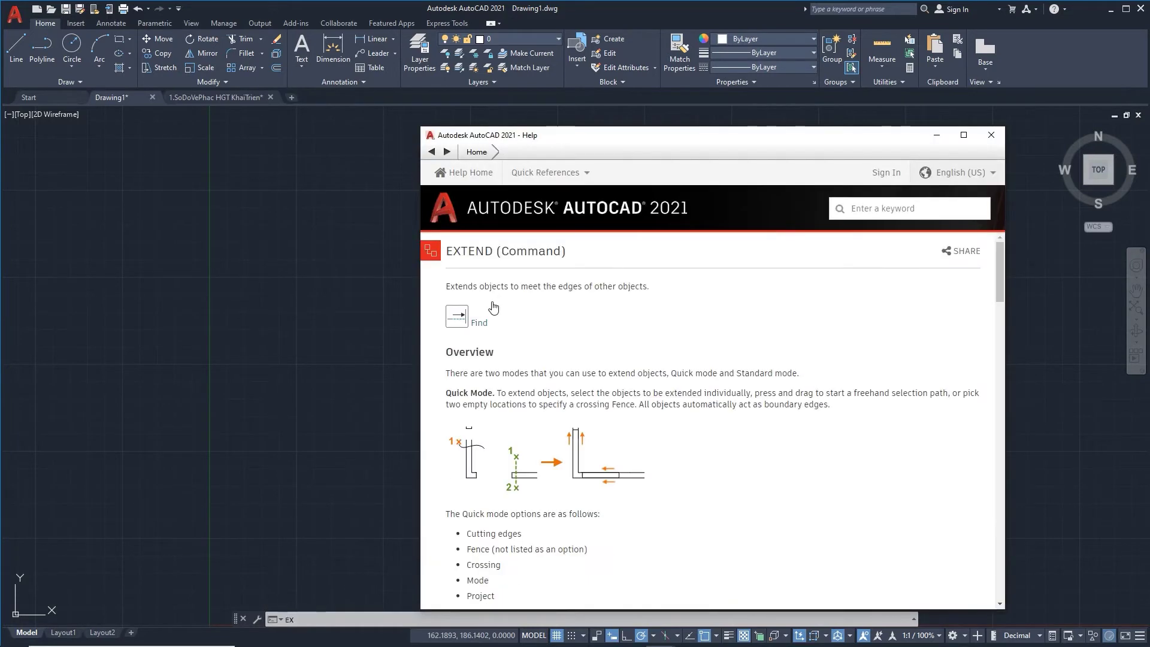
pyautogui.click(461, 322)
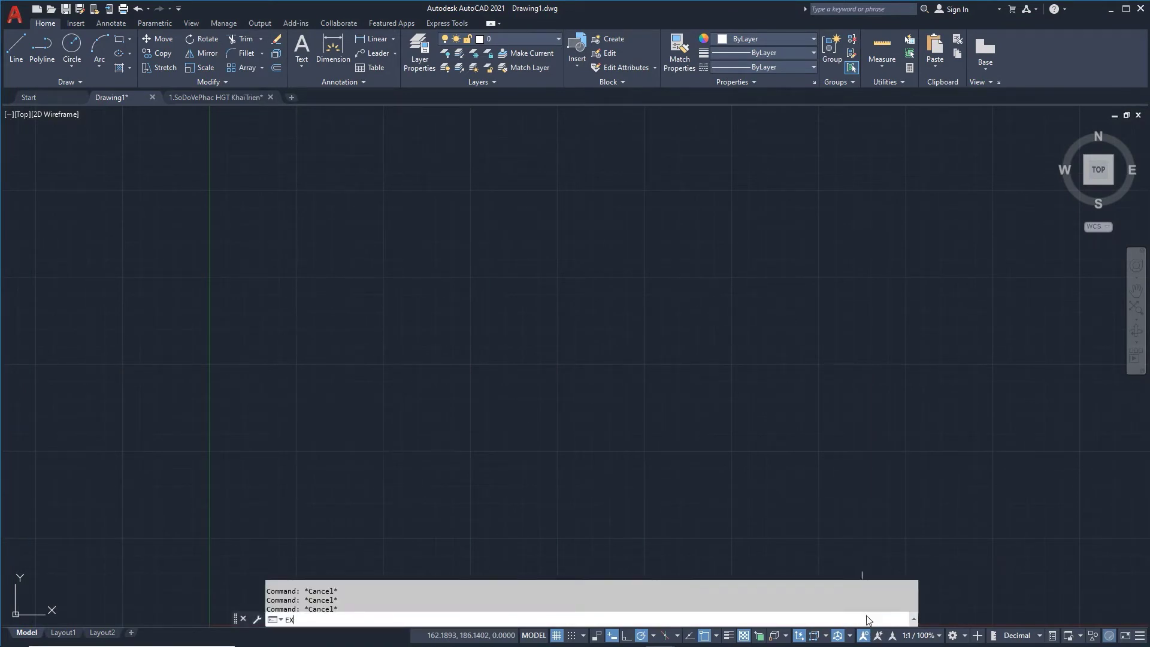
pyautogui.press('F2')
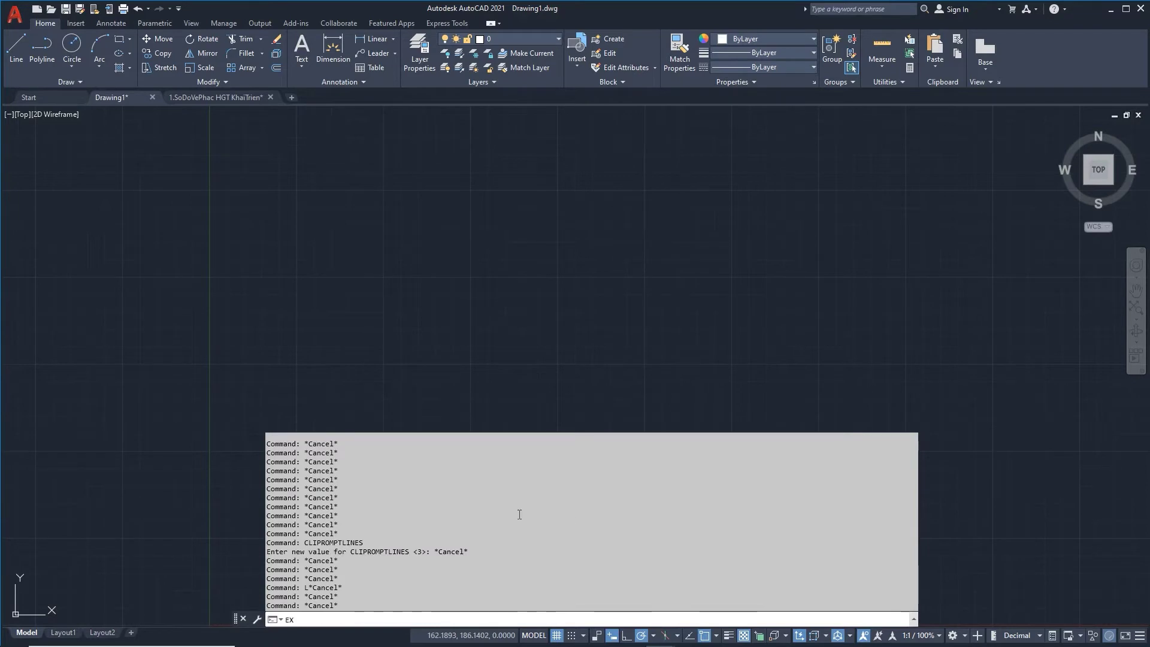
pyautogui.press('Escape')
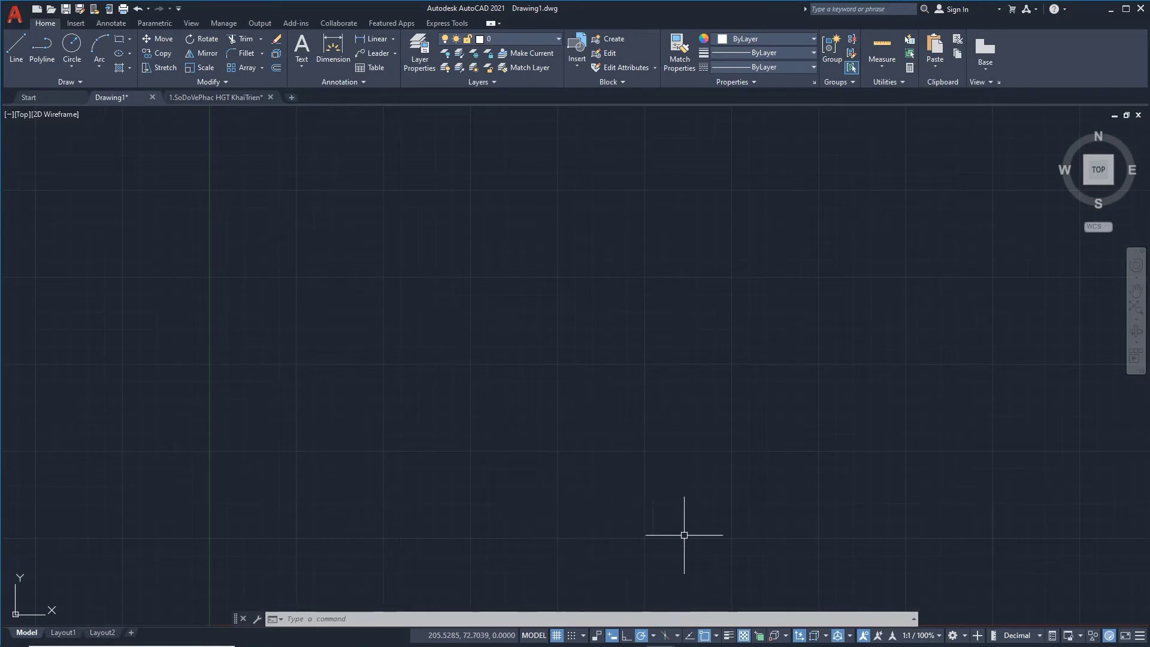
pyautogui.click(915, 621)
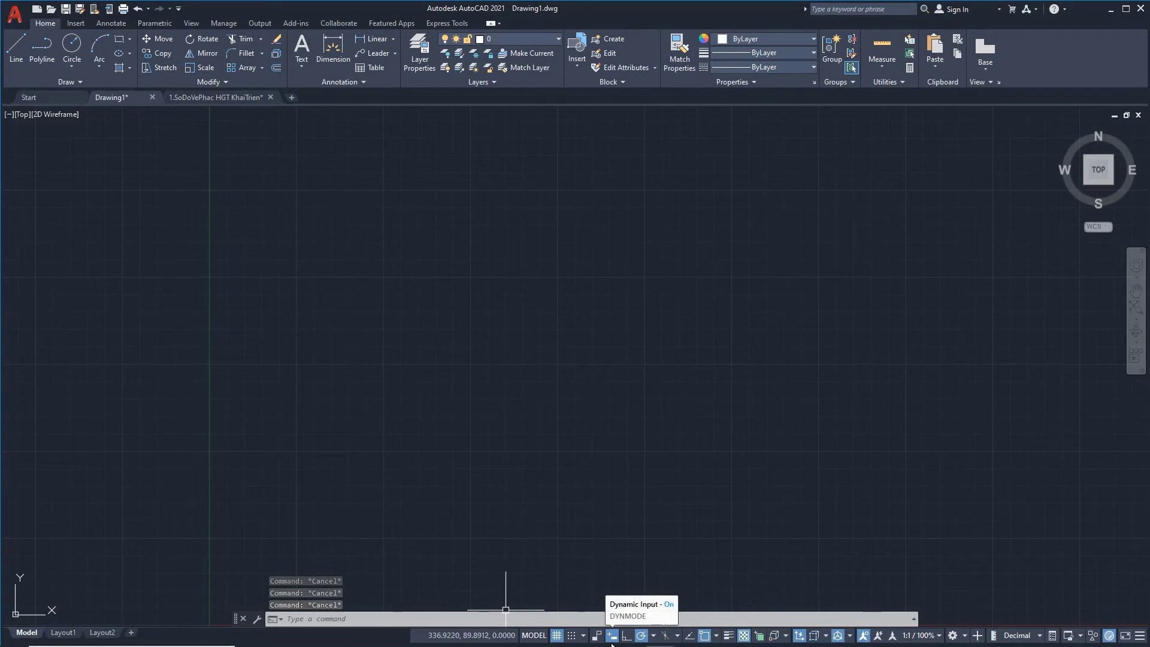
# - Toggle Dynamic Input off and on twice from the status bar
pyautogui.click(612, 636)
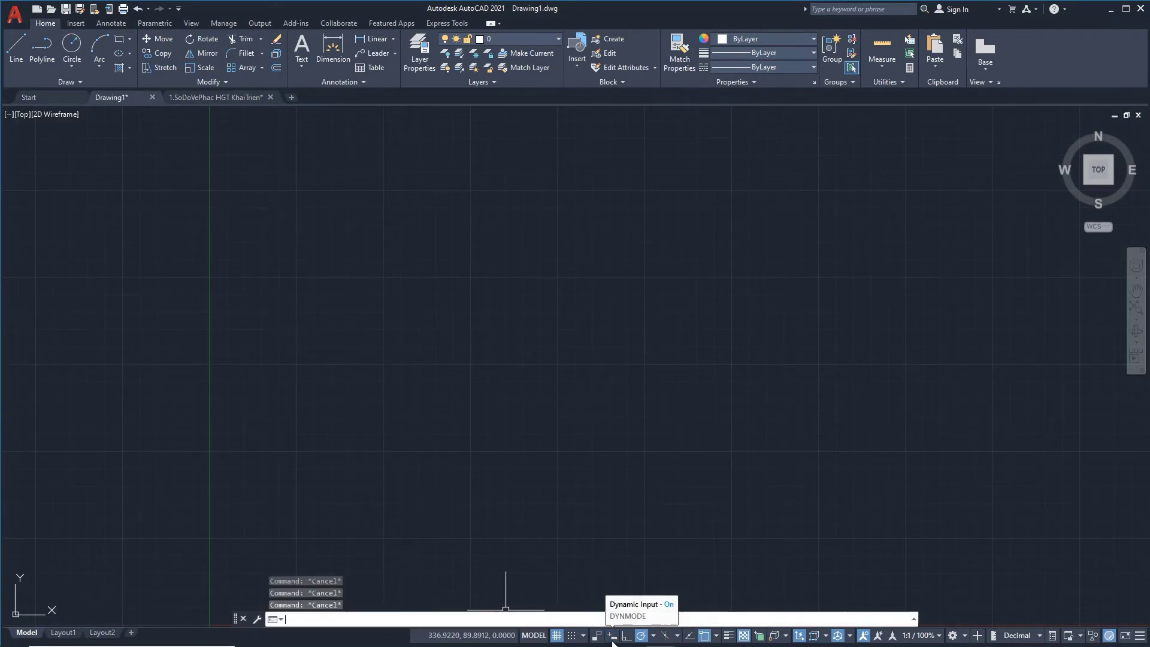
pyautogui.click(613, 642)
pyautogui.click(613, 642)
pyautogui.click(613, 642)
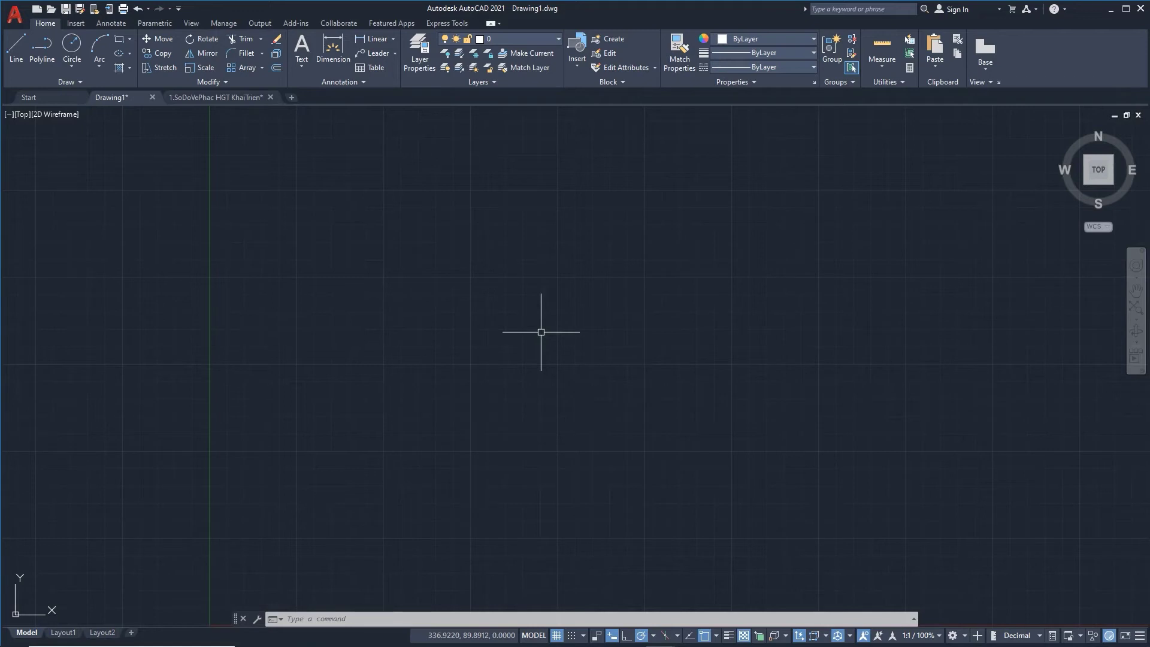
# - Start the CIRCLE command with C, then toggle Dynamic Input off and on with F12
pyautogui.write('c')
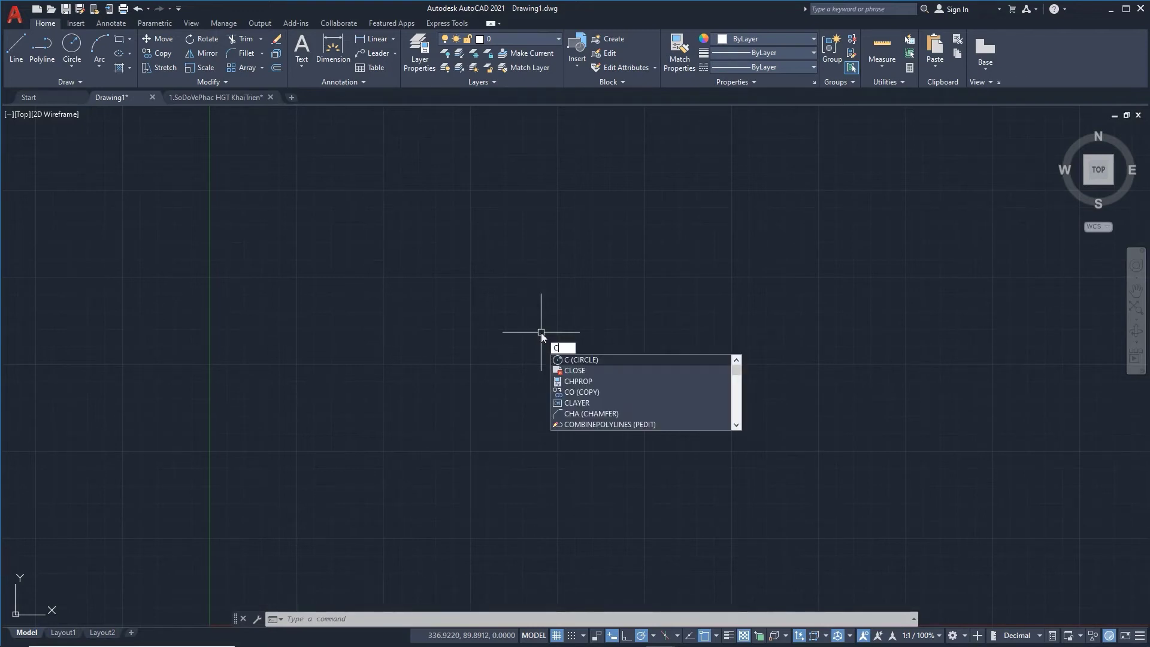
pyautogui.press('Return')
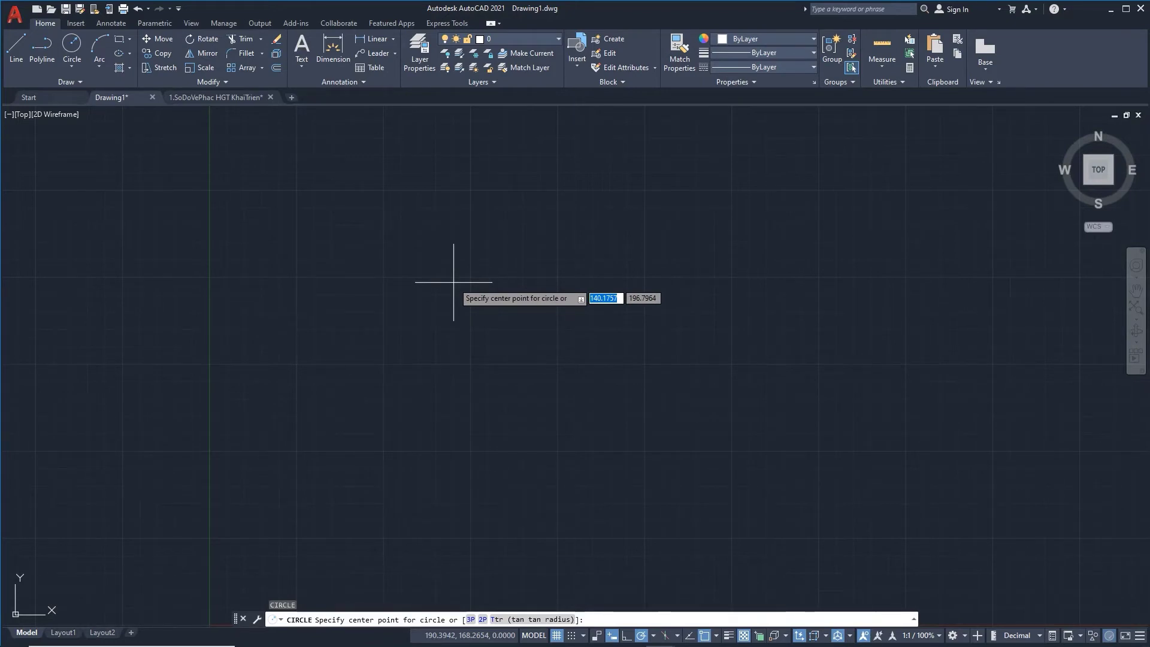
pyautogui.press('F12')
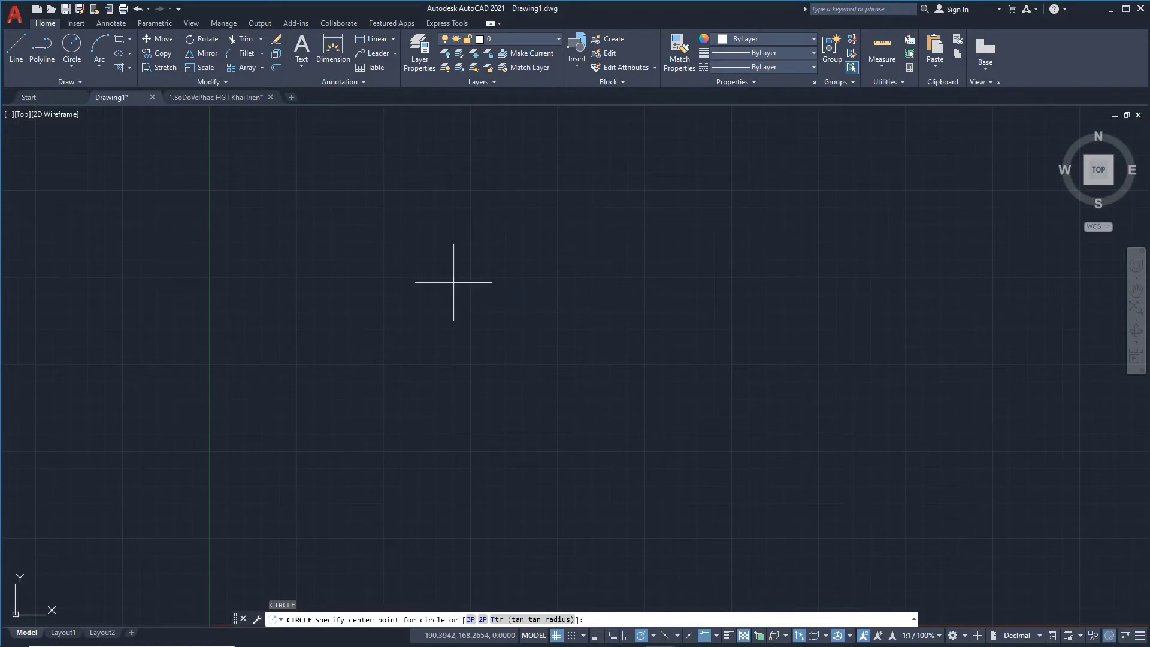
pyautogui.press('F12')
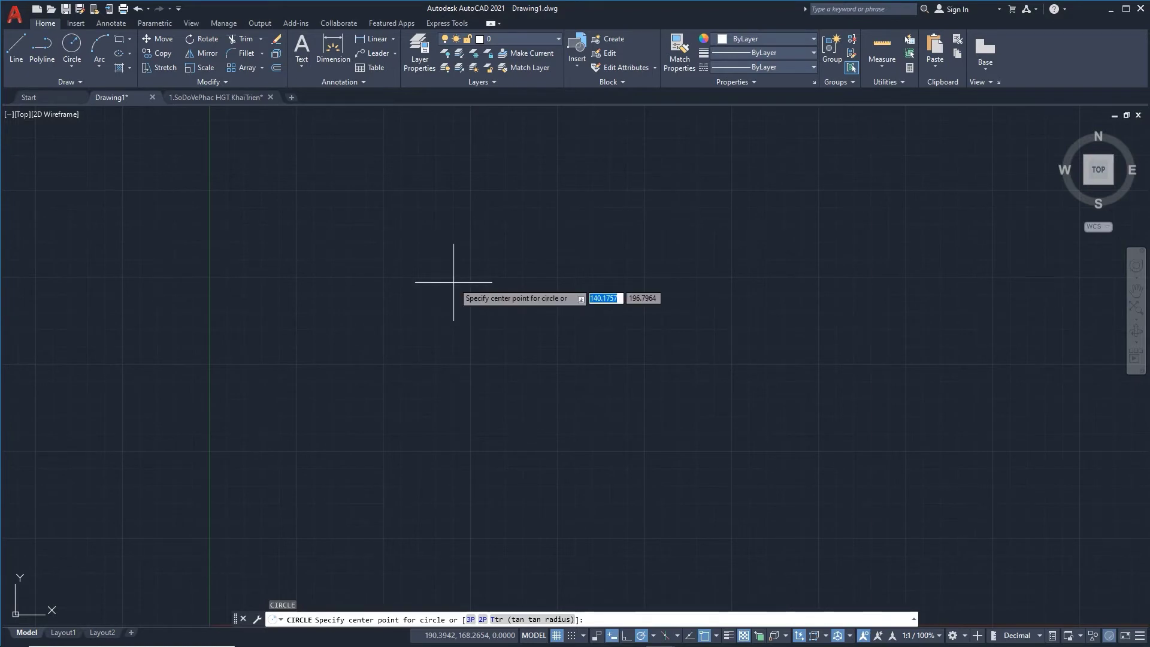
# - Toggle Dynamic Input with F12, then cancel the pending CIRCLE command
pyautogui.press('F12')
pyautogui.press('F12')
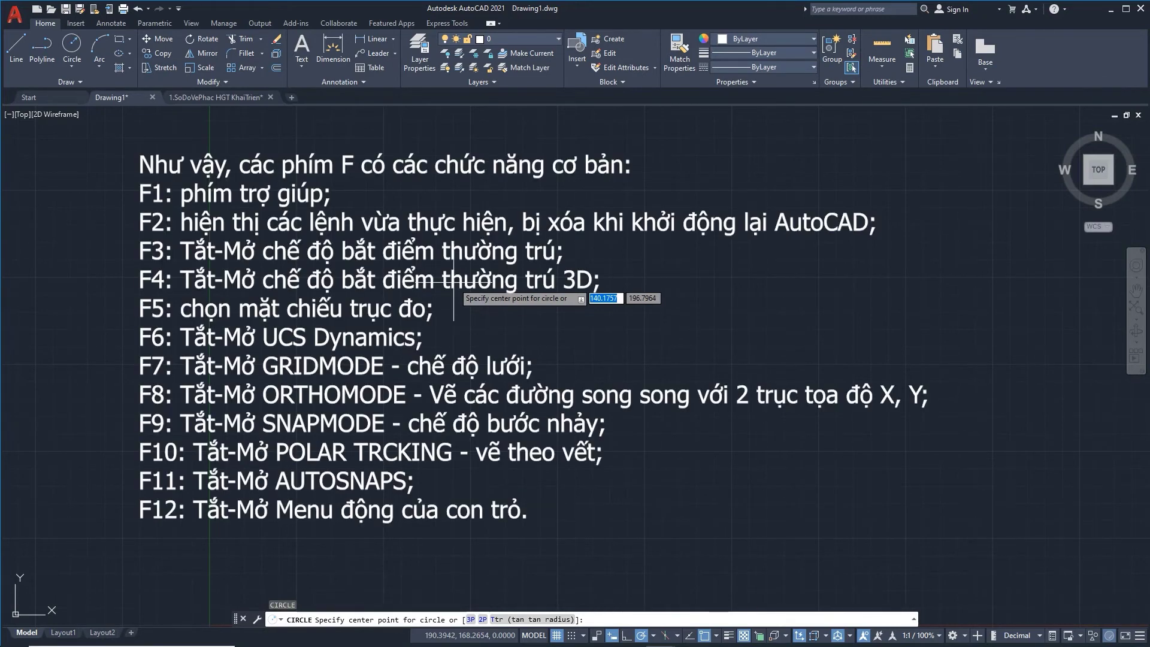
pyautogui.press('Escape')
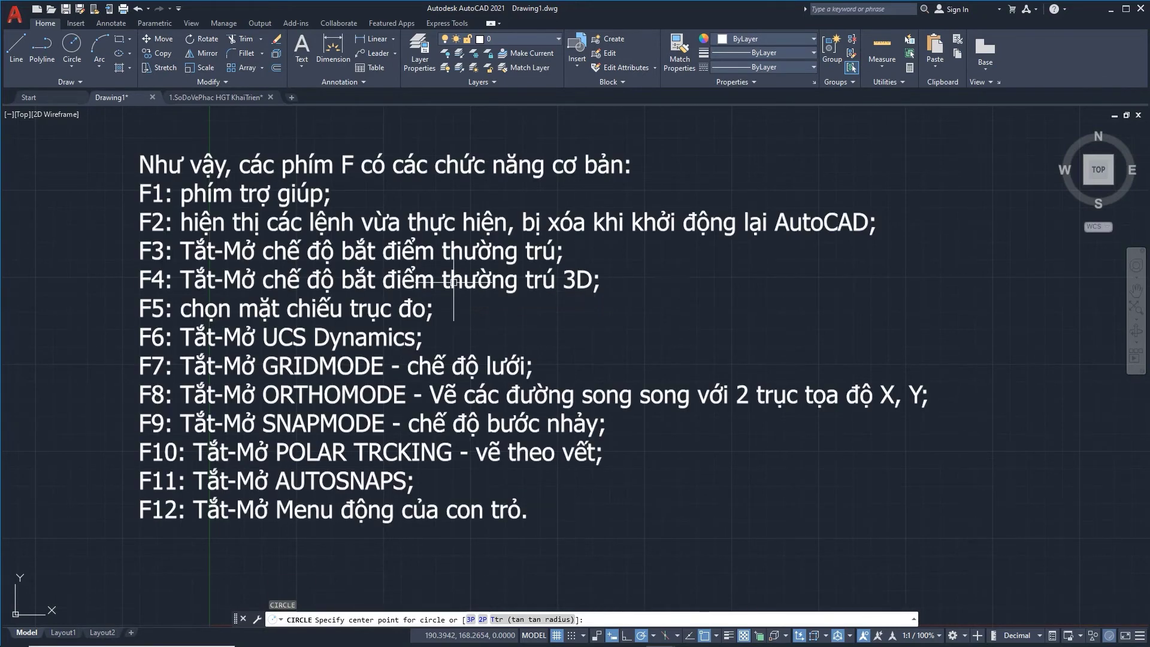
pyautogui.press('Escape')
pyautogui.press('Escape')
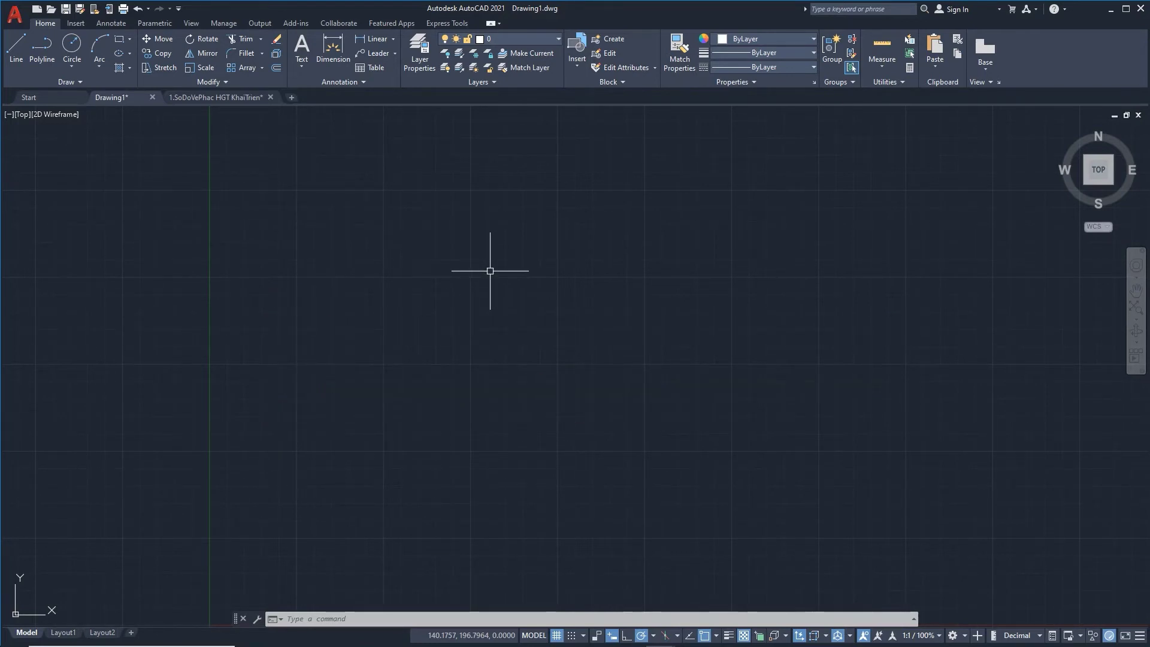
# - Restart the CIRCLE command so it prompts for a centre point
pyautogui.press('Escape')
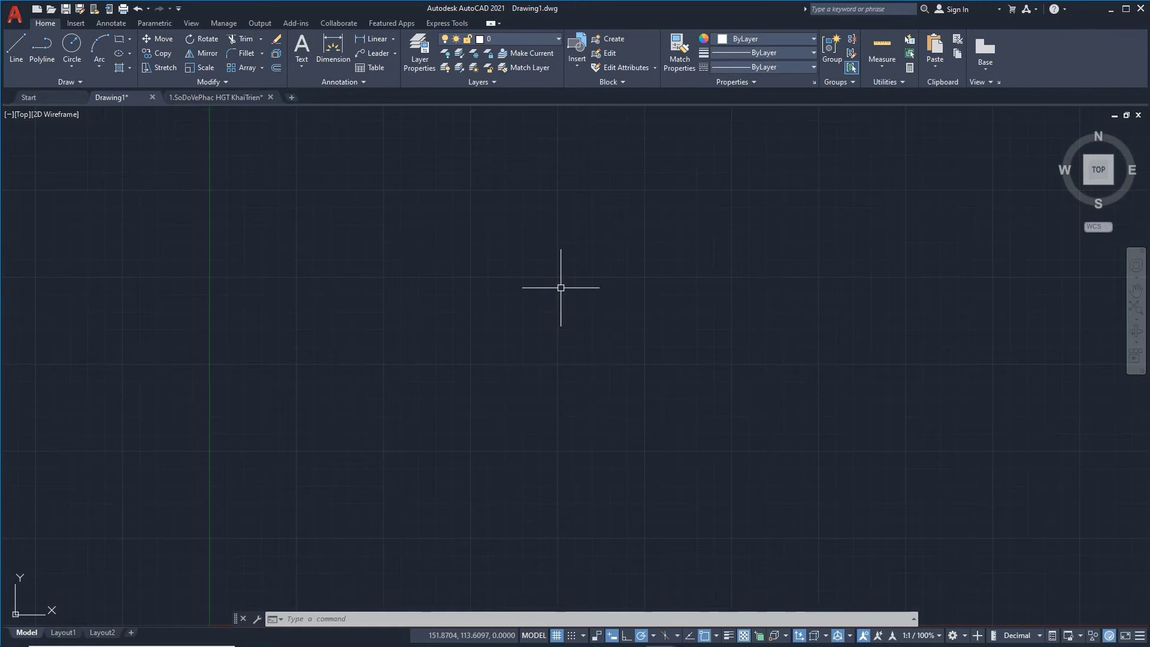
pyautogui.write('C')
pyautogui.press('Return')
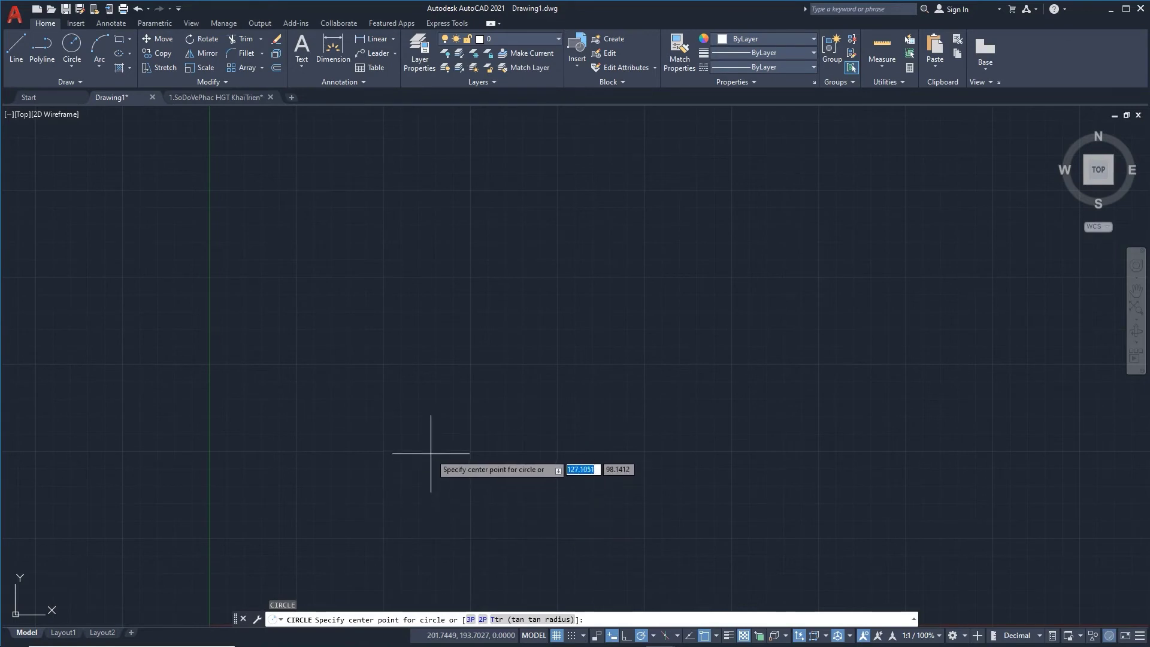
# - Draw a radius-50 circle centred at the lower left of the drawing
pyautogui.click(374, 460)
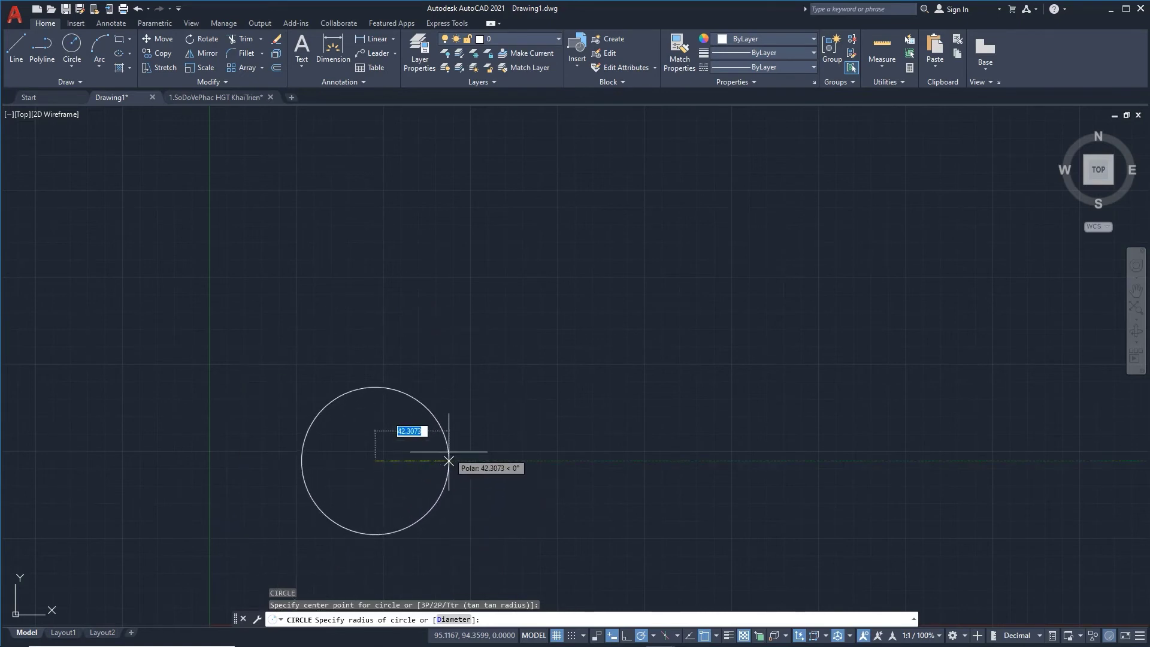
pyautogui.write('50')
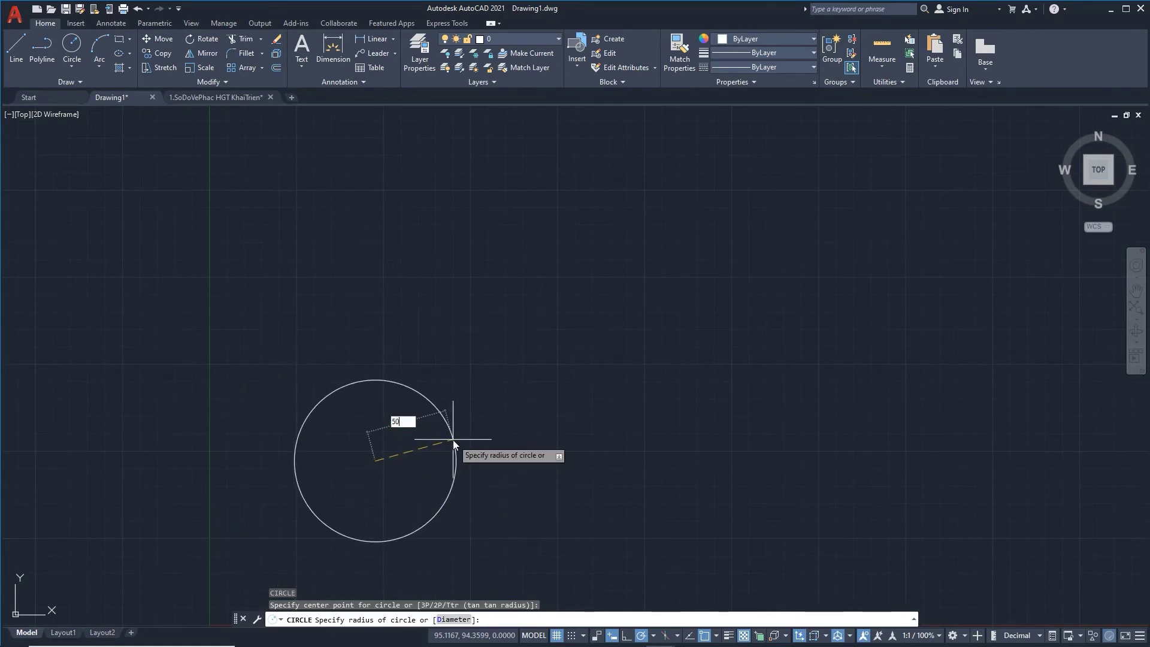
pyautogui.press('Return')
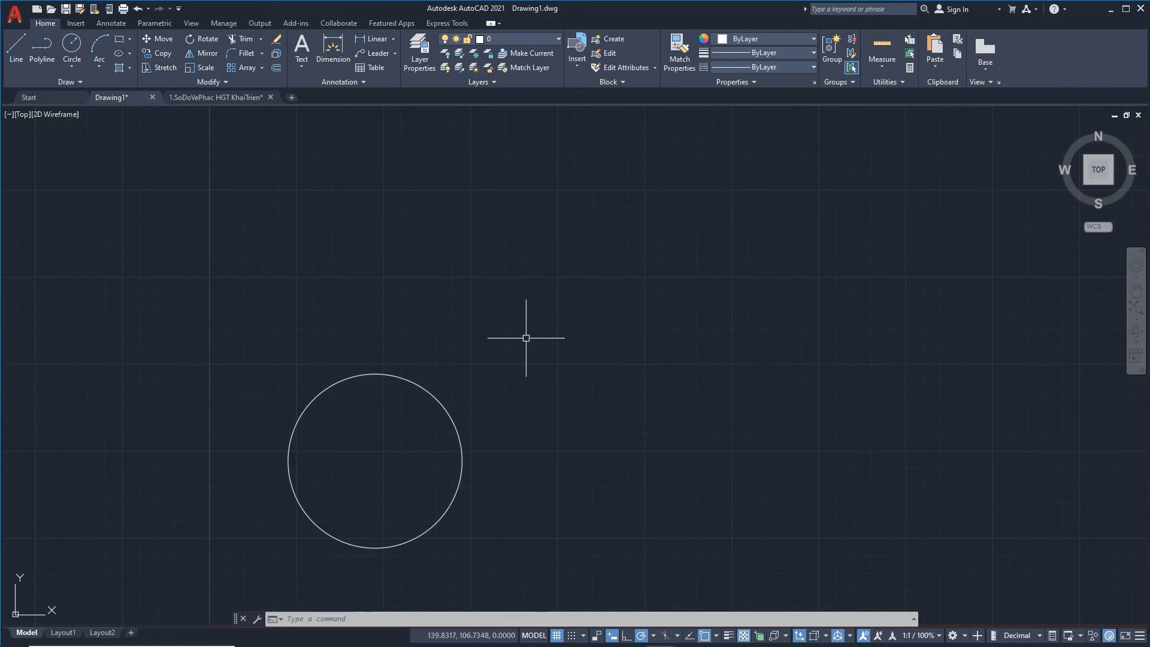
pyautogui.press('space')
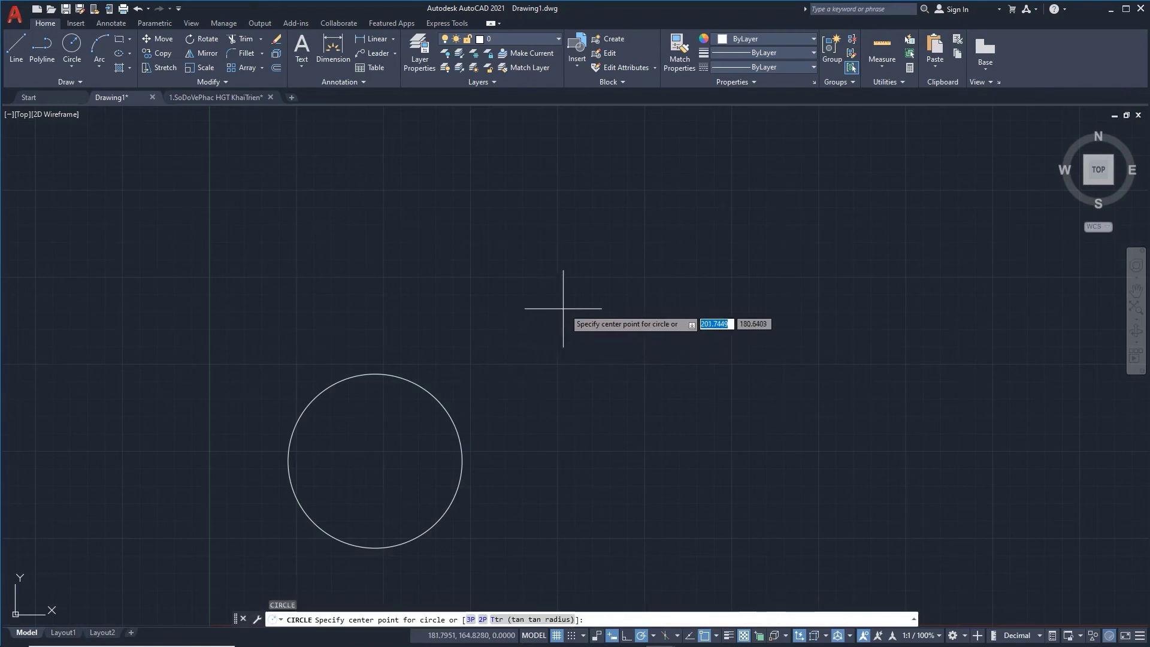
# - Draw a circle of diameter 100 centred above and right of the first
pyautogui.click(568, 306)
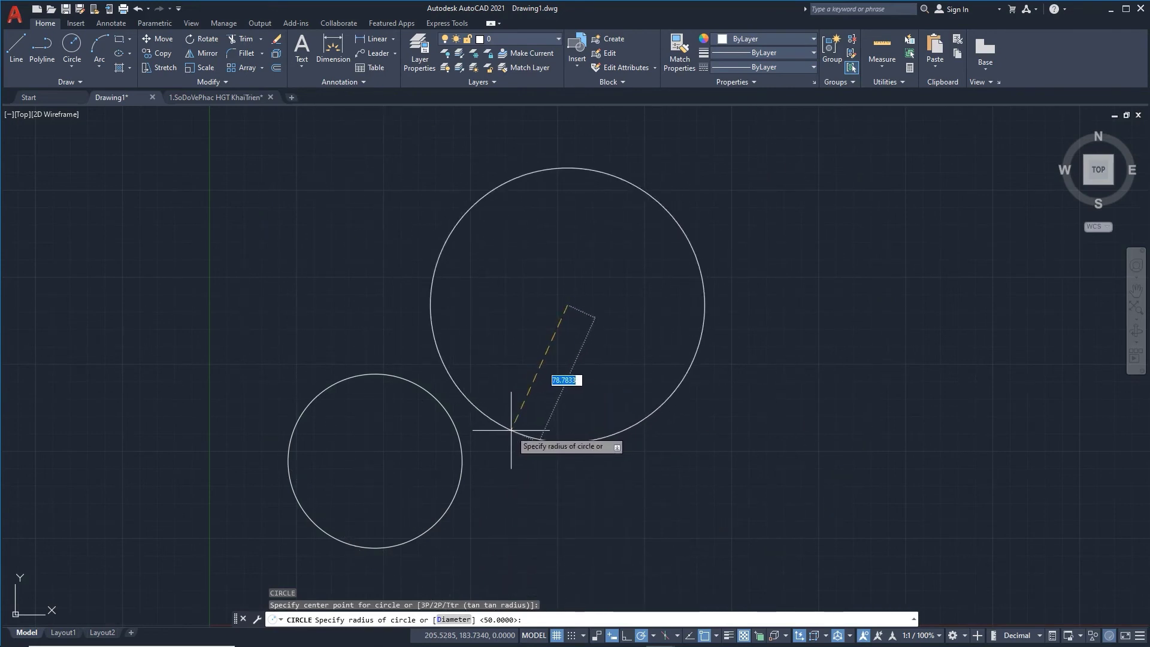
pyautogui.write('d')
pyautogui.press('Return')
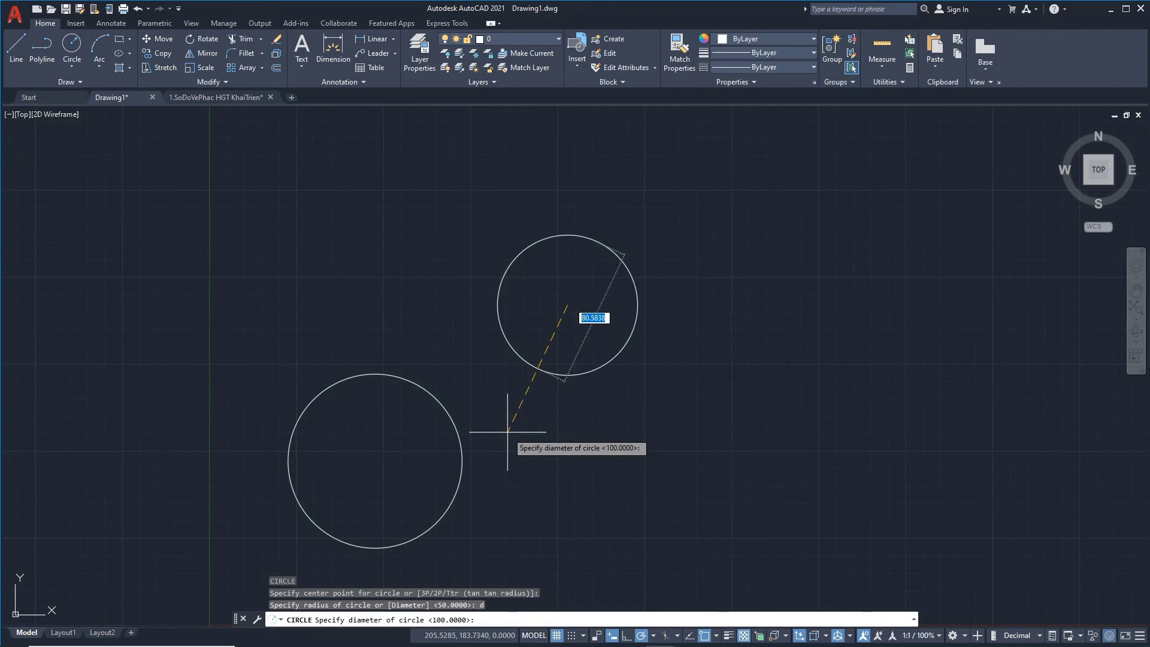
pyautogui.write('10')
pyautogui.write('0')
pyautogui.press('Return')
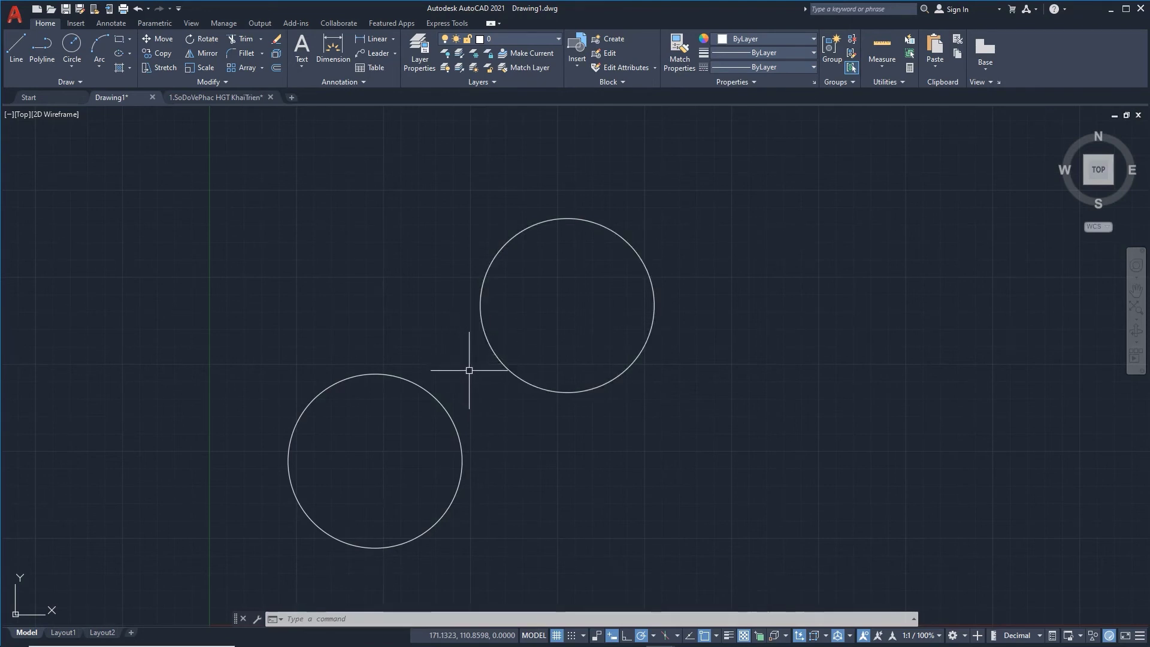
# - Move both circles together from a base point to a spot up and right
pyautogui.write('M')
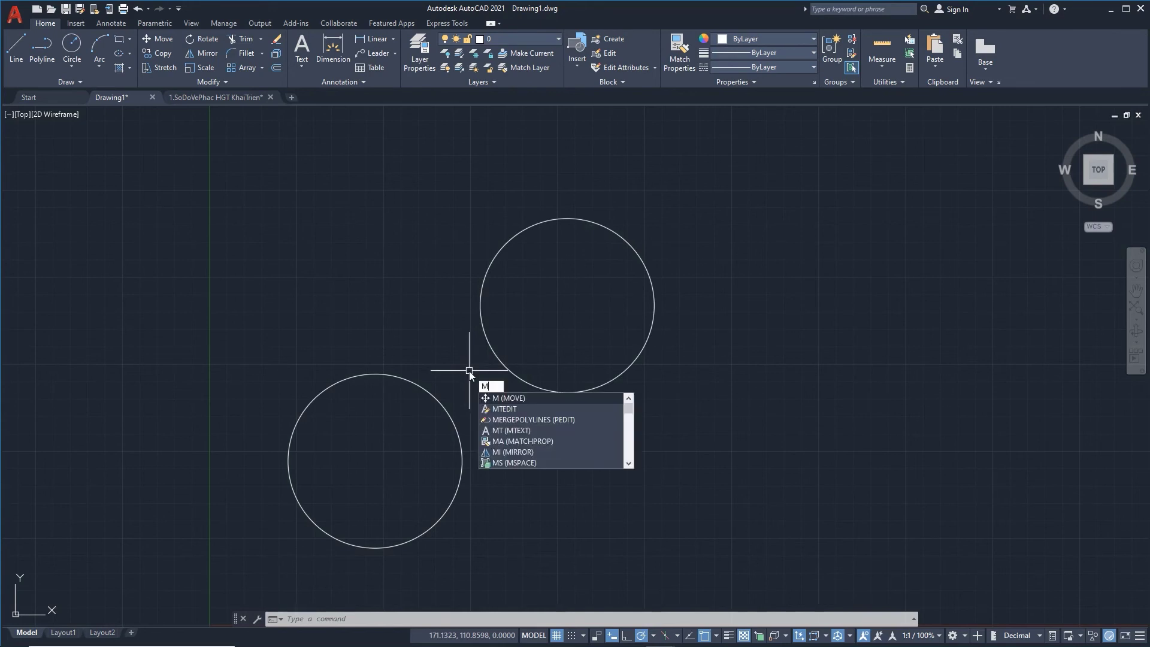
pyautogui.press('Return')
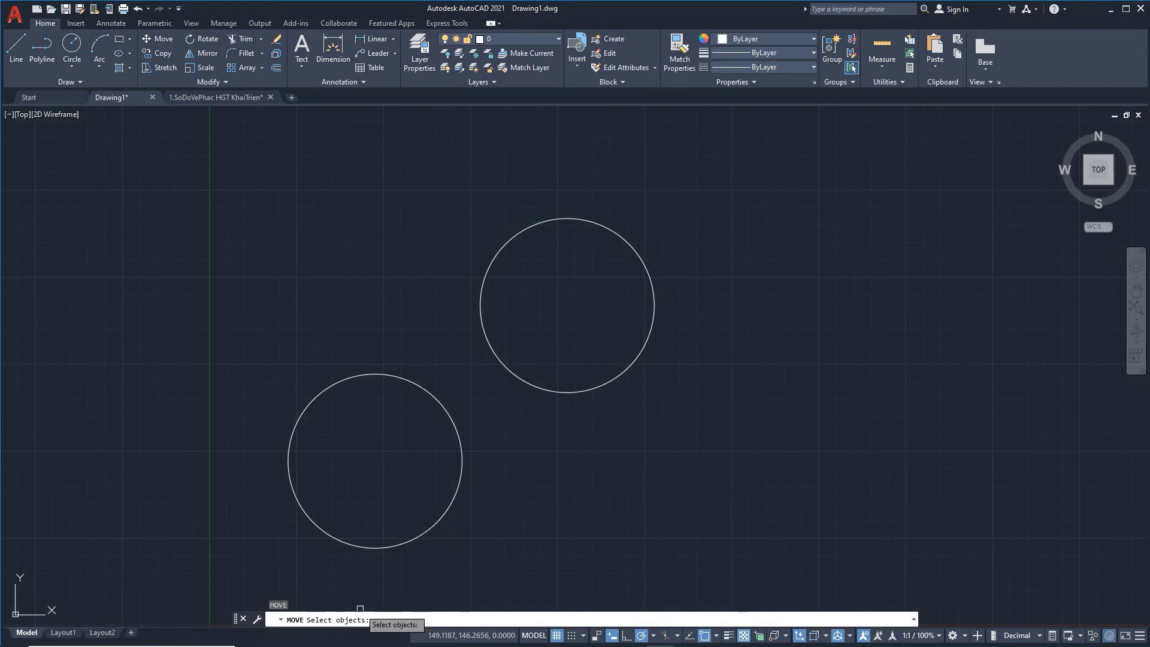
pyautogui.click(515, 374)
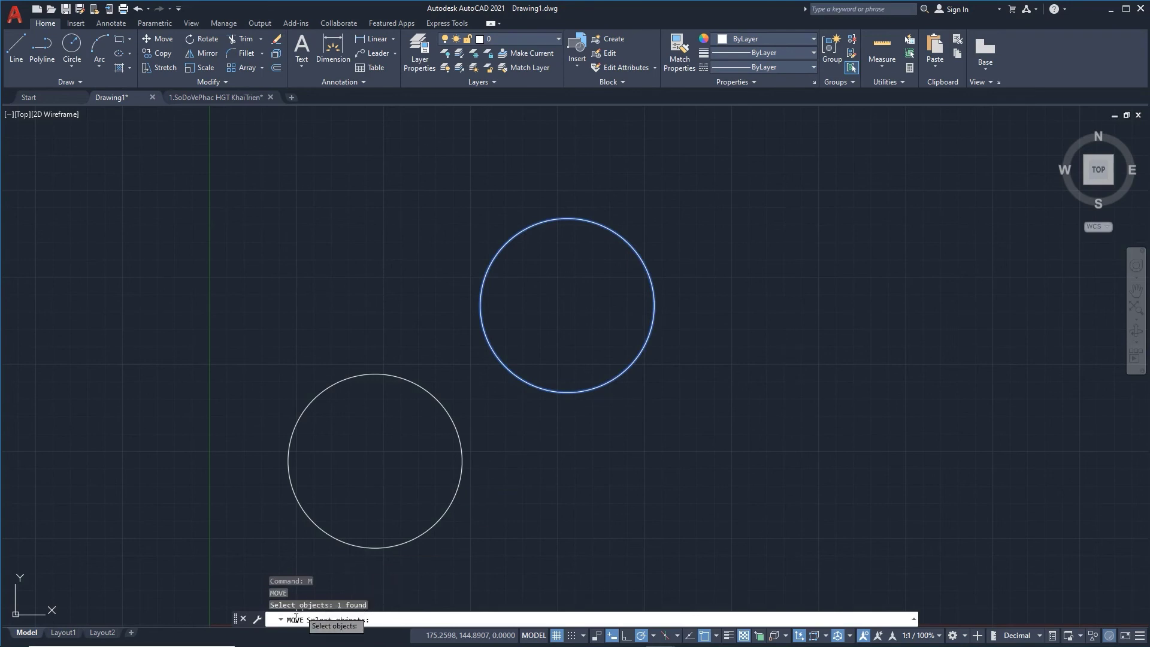
pyautogui.click(436, 400)
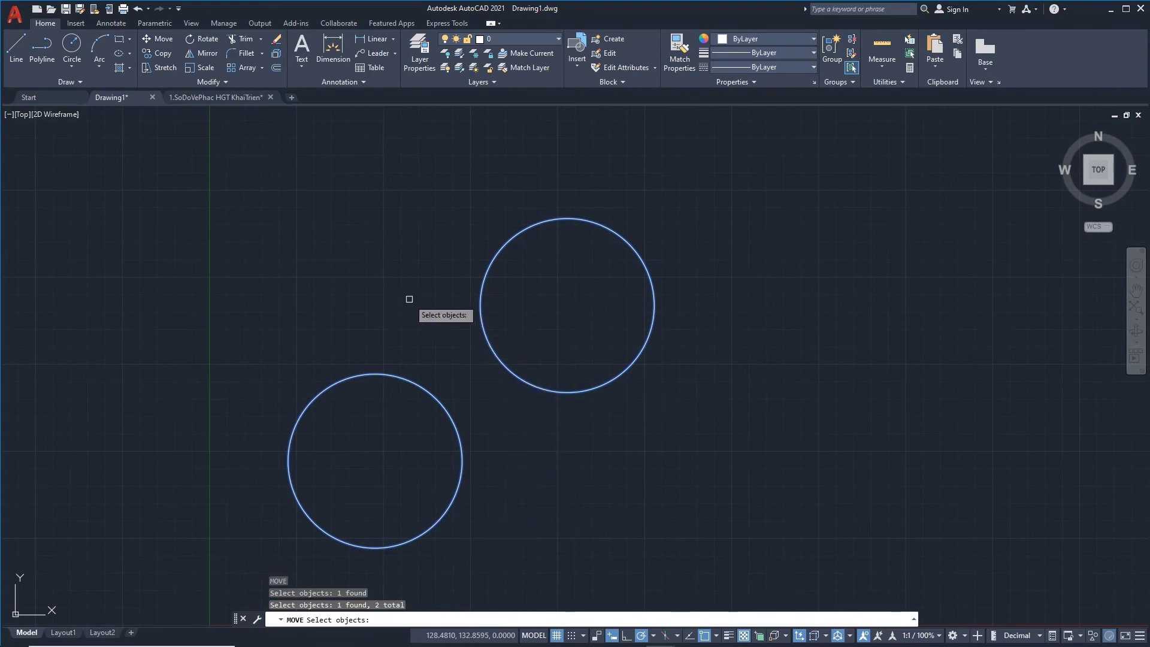
pyautogui.press('Return')
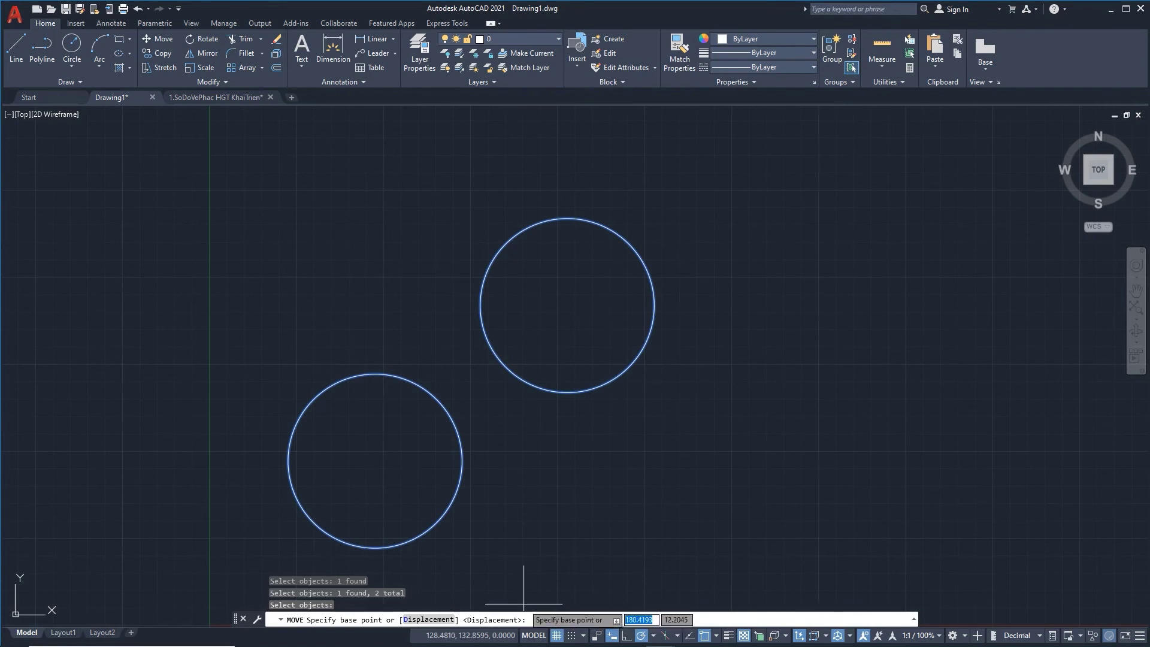
pyautogui.click(460, 376)
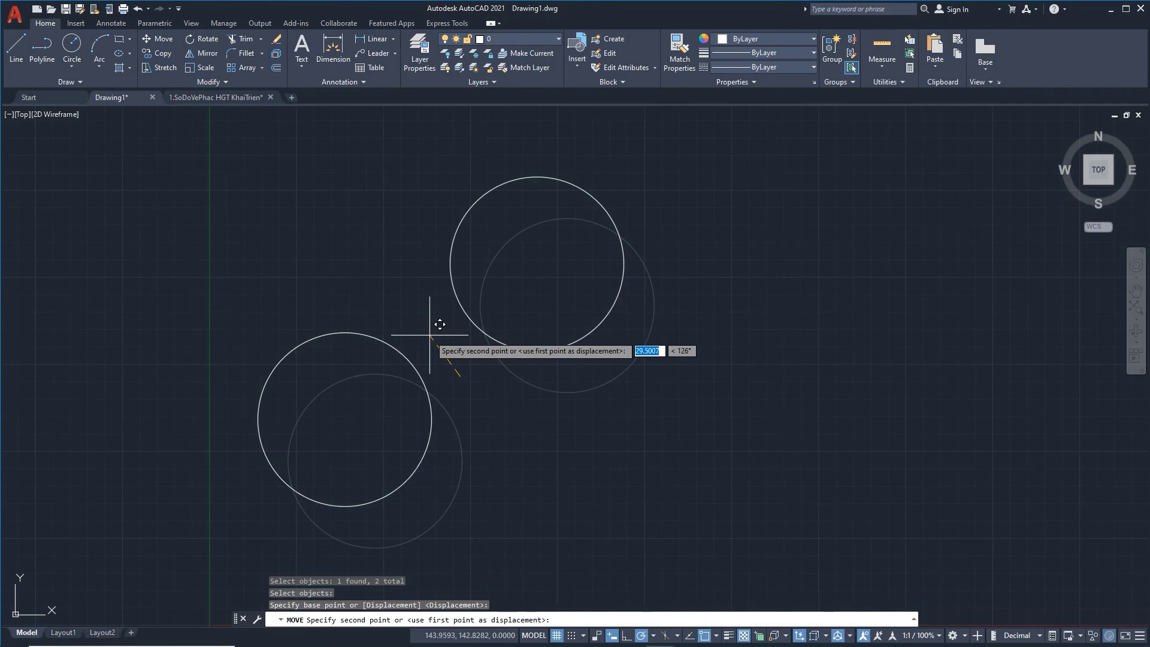
pyautogui.click(672, 264)
pyautogui.write('U')
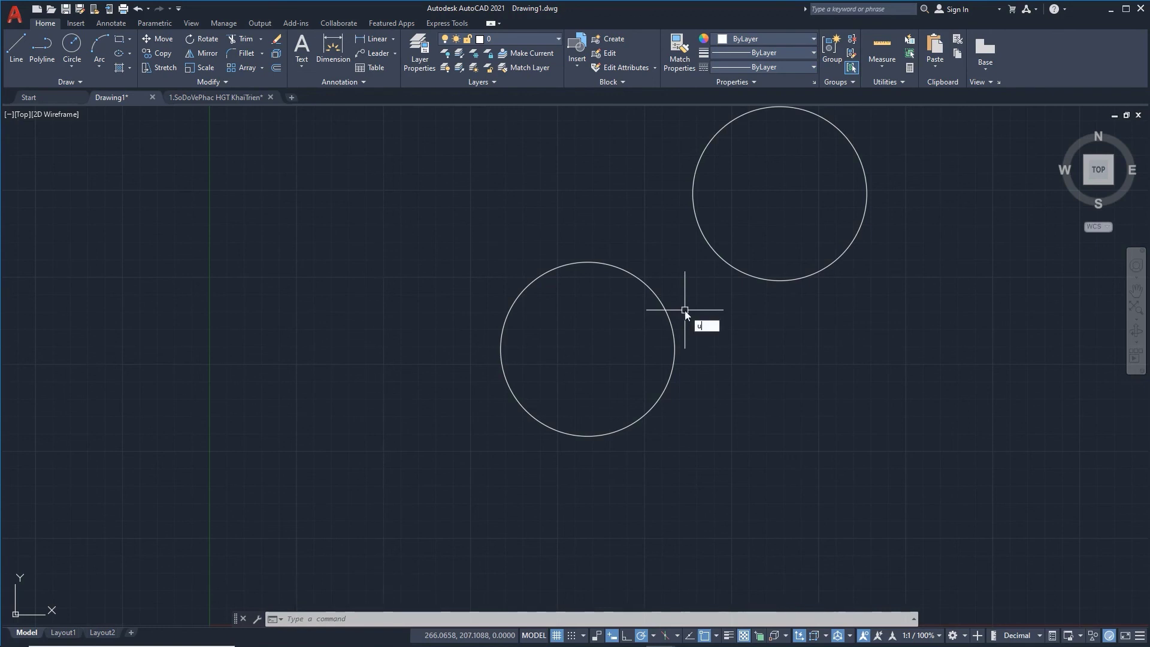
# - Undo the move and both circles so Drawing1 is empty again
pyautogui.press('Return')
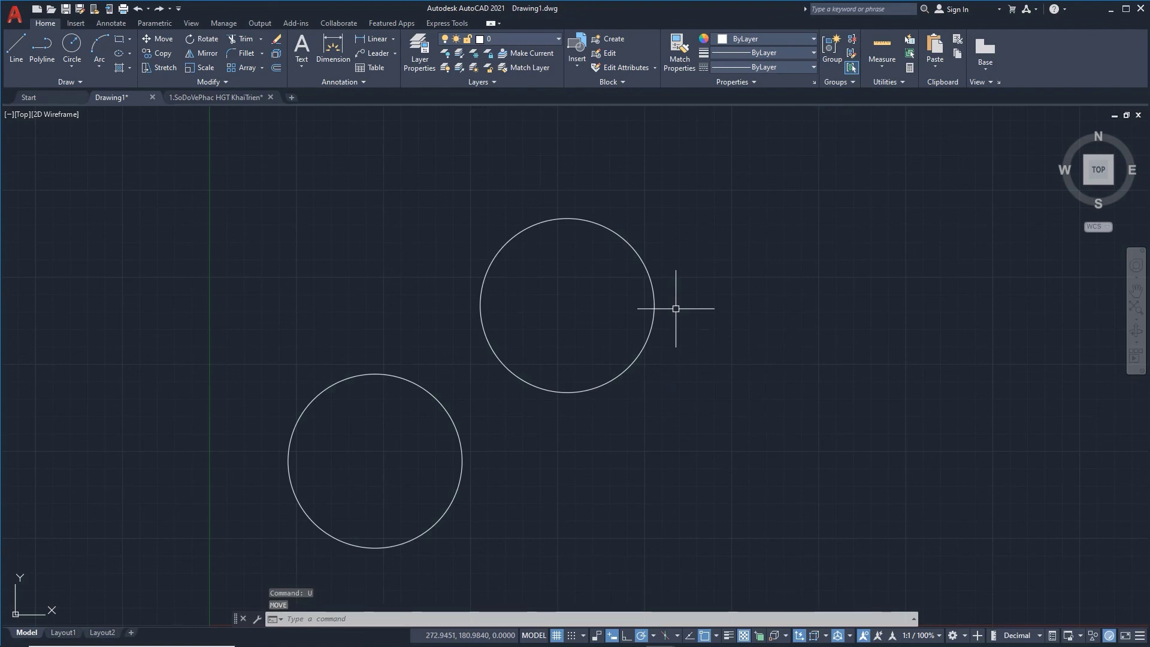
pyautogui.write('u')
pyautogui.press('Return')
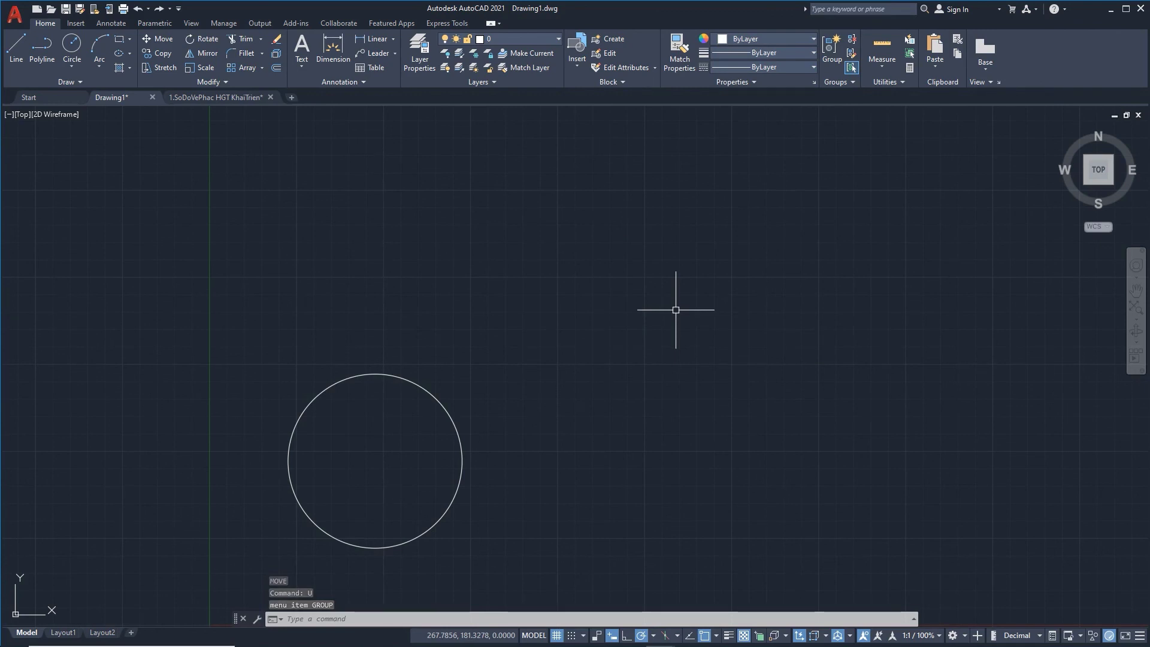
pyautogui.write('u')
pyautogui.press('Return')
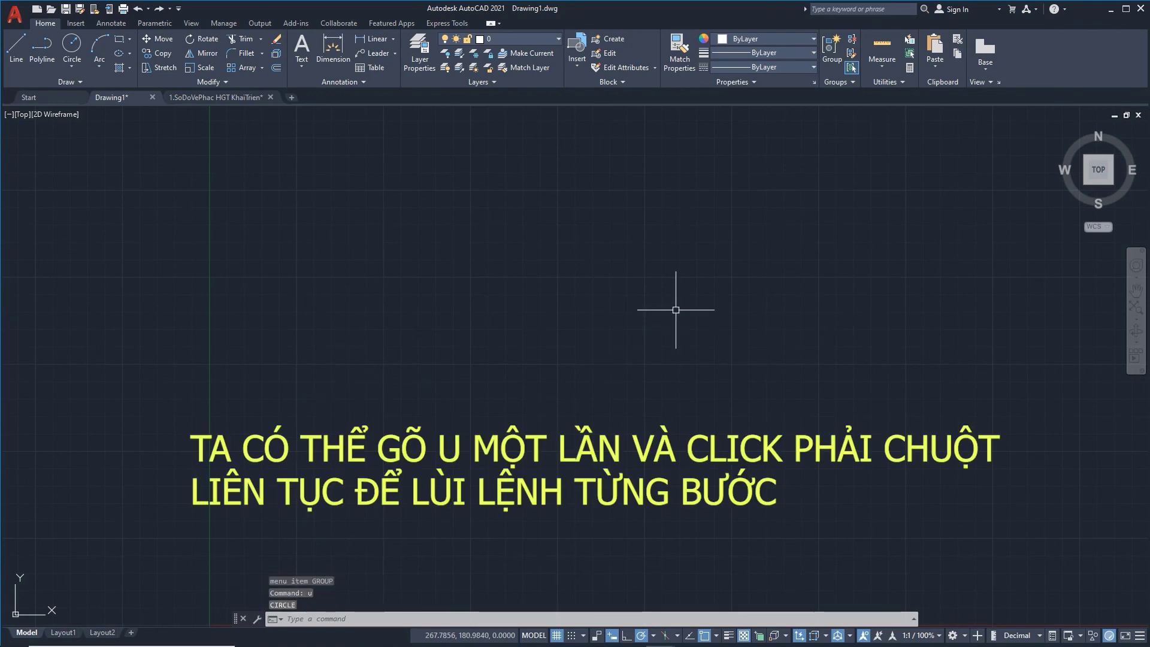
# - Cancel any pending command and choose ZOOM's Scale option
pyautogui.press('Escape')
pyautogui.press('Escape')
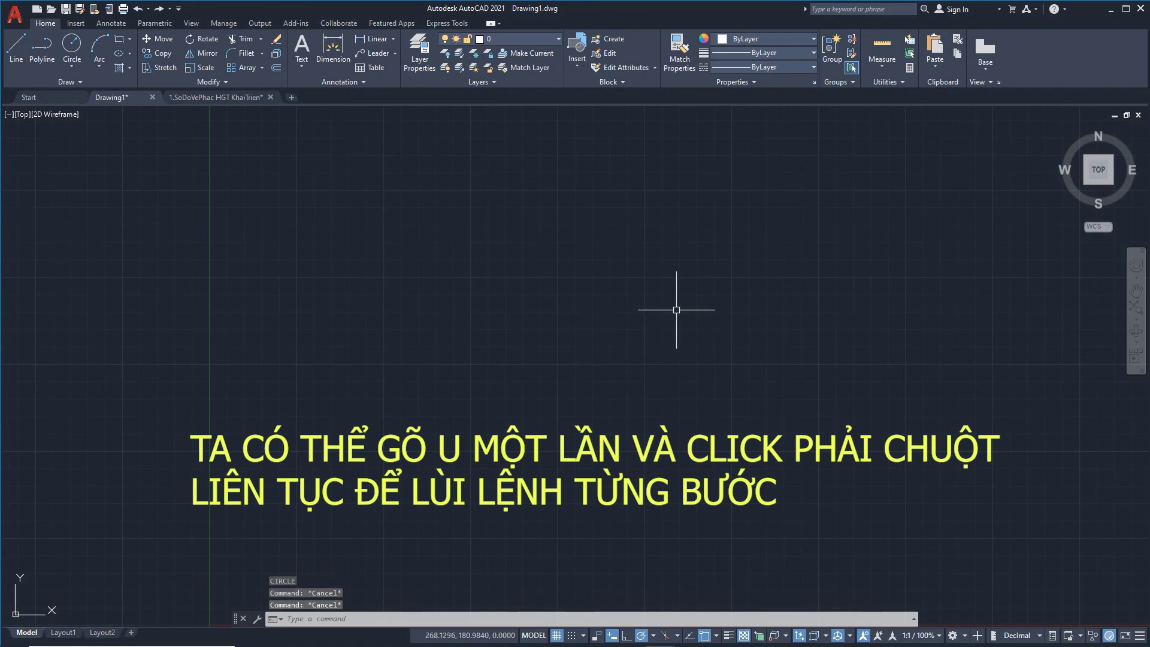
pyautogui.press('Escape')
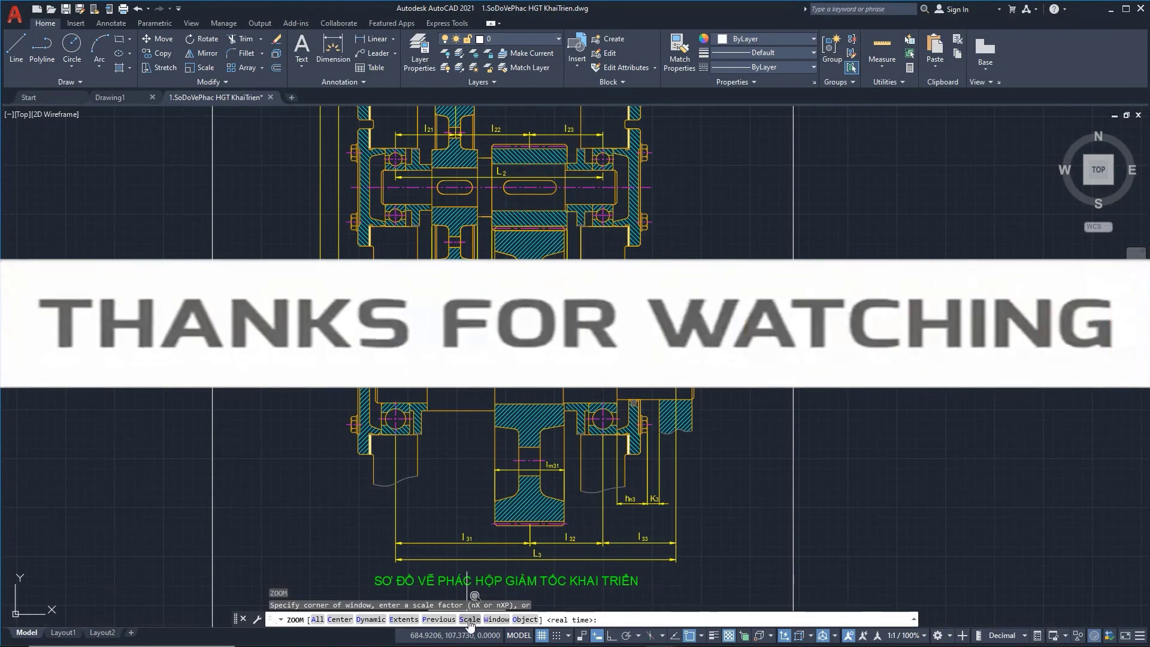
pyautogui.click(470, 619)
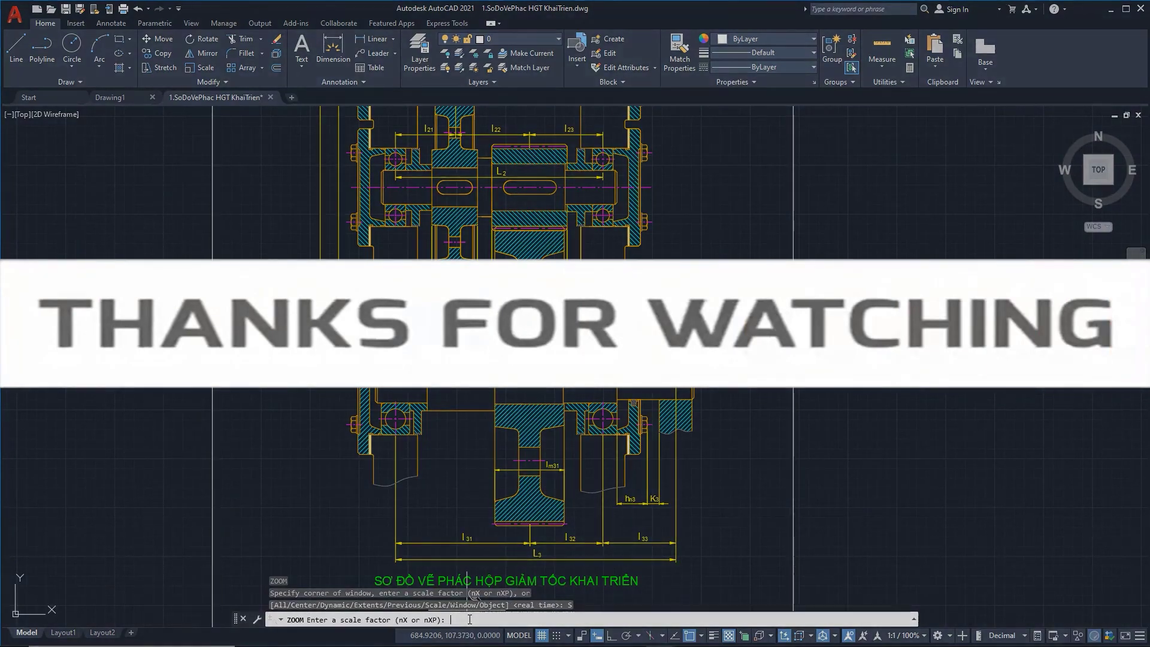